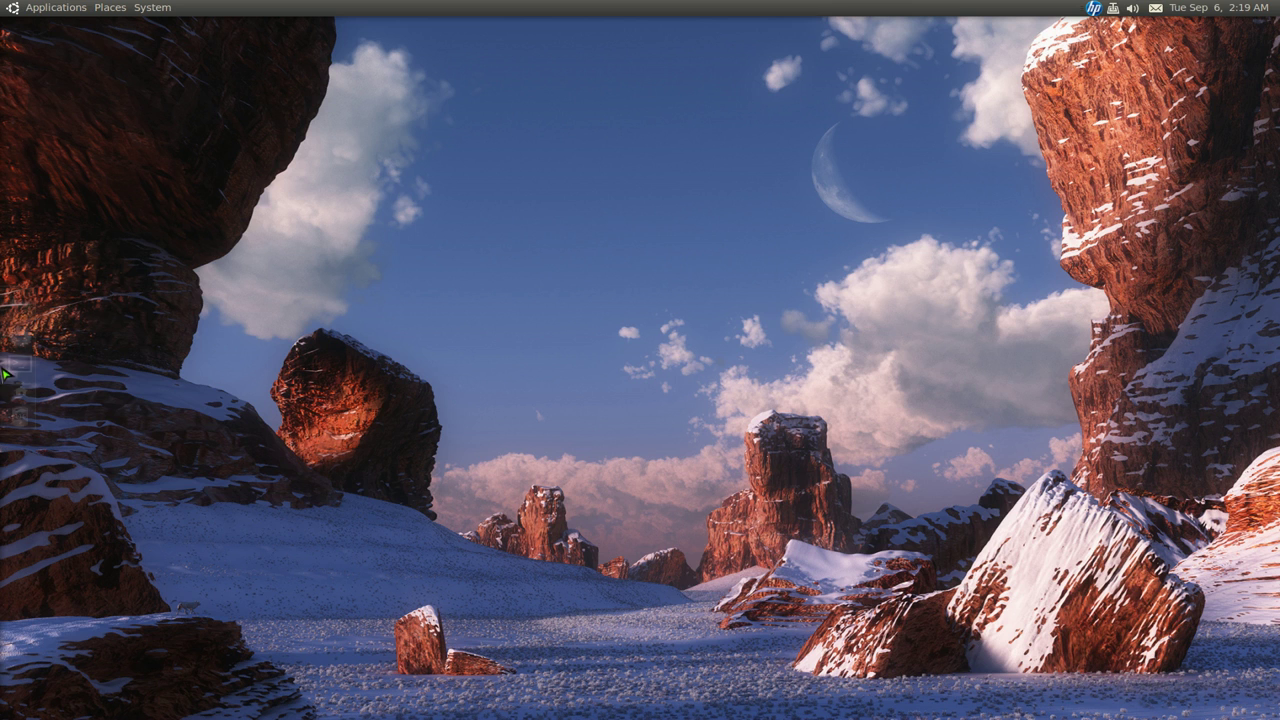
# Step: Launch Chromium from the dock to show GNOME-Look's X11 Mouse Themes page
pyautogui.click(20, 337)
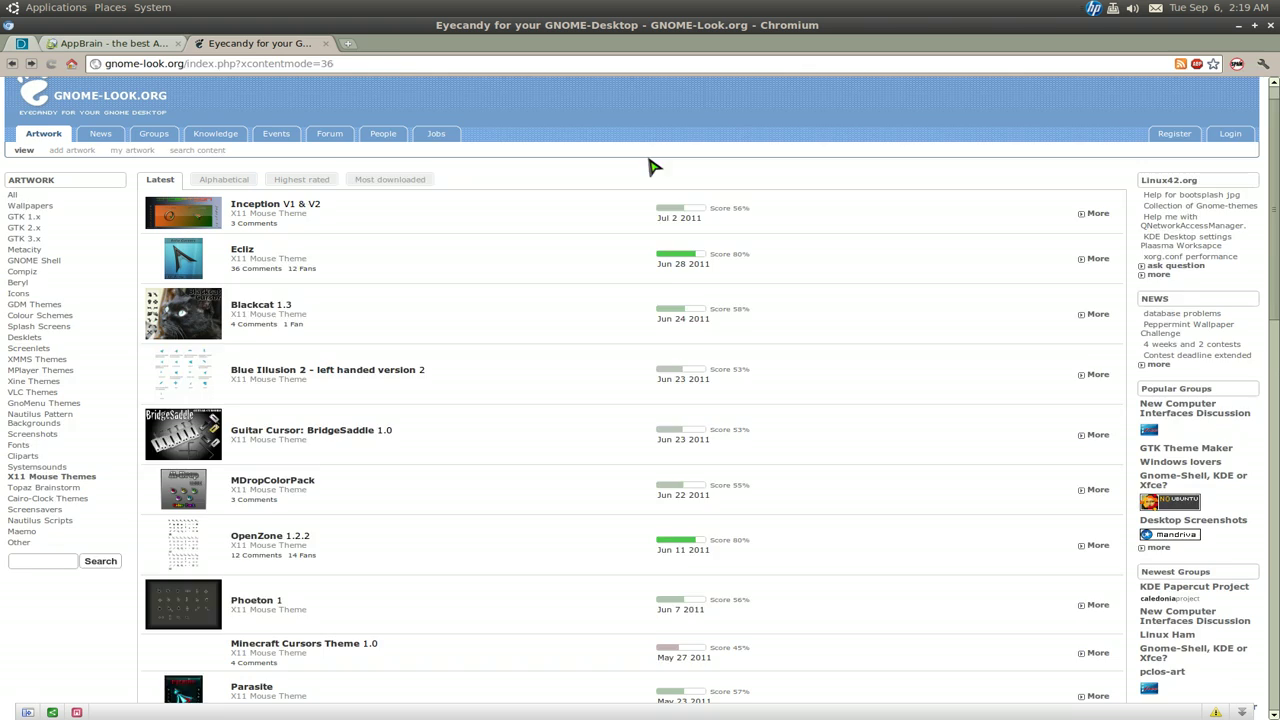
pyautogui.scroll(1, 654, 168)
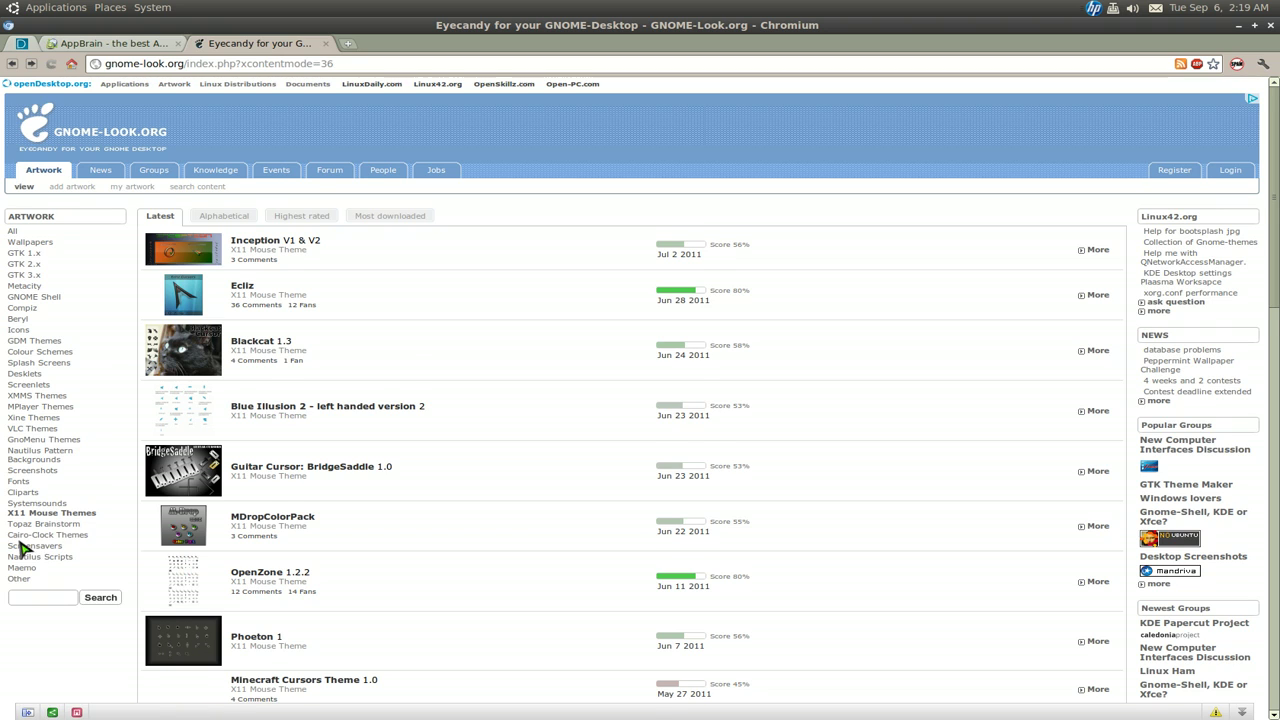
pyautogui.scroll(-1, 23, 535)
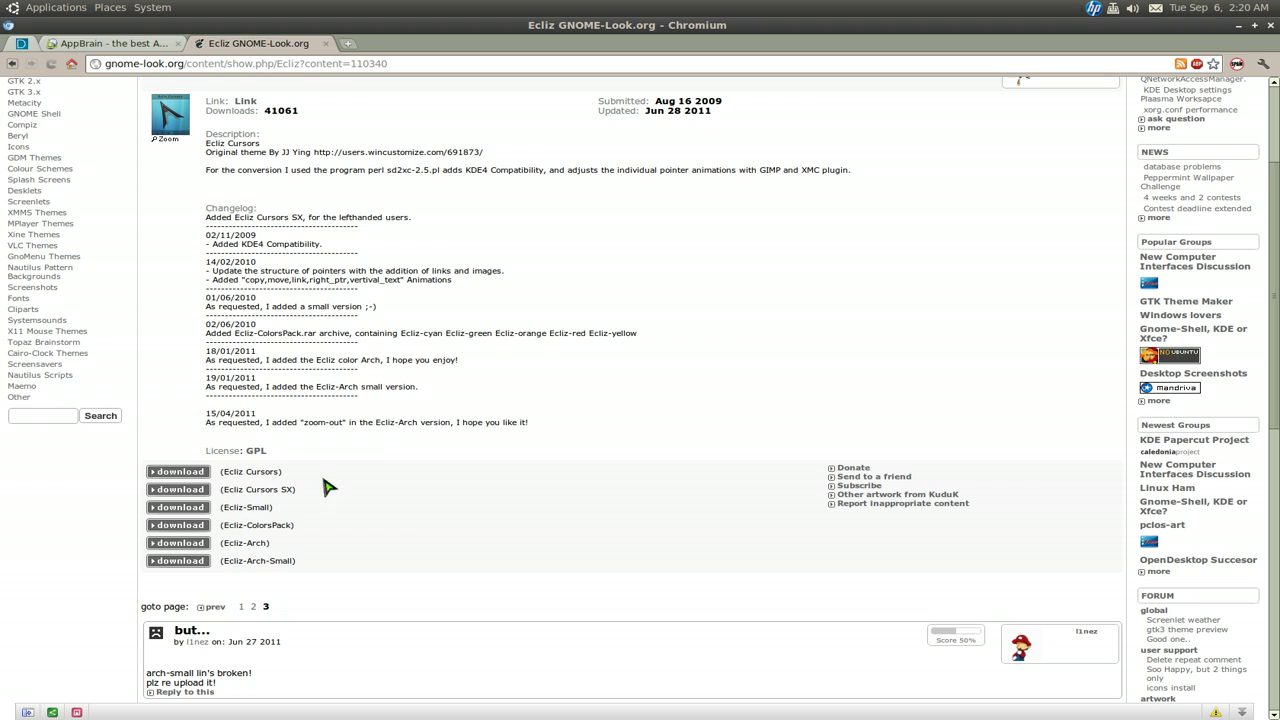
# Step: Download the Ecliz Cursors archive (110340-Ecliz.tar.gz) and show it in its folder
pyautogui.click(182, 479)
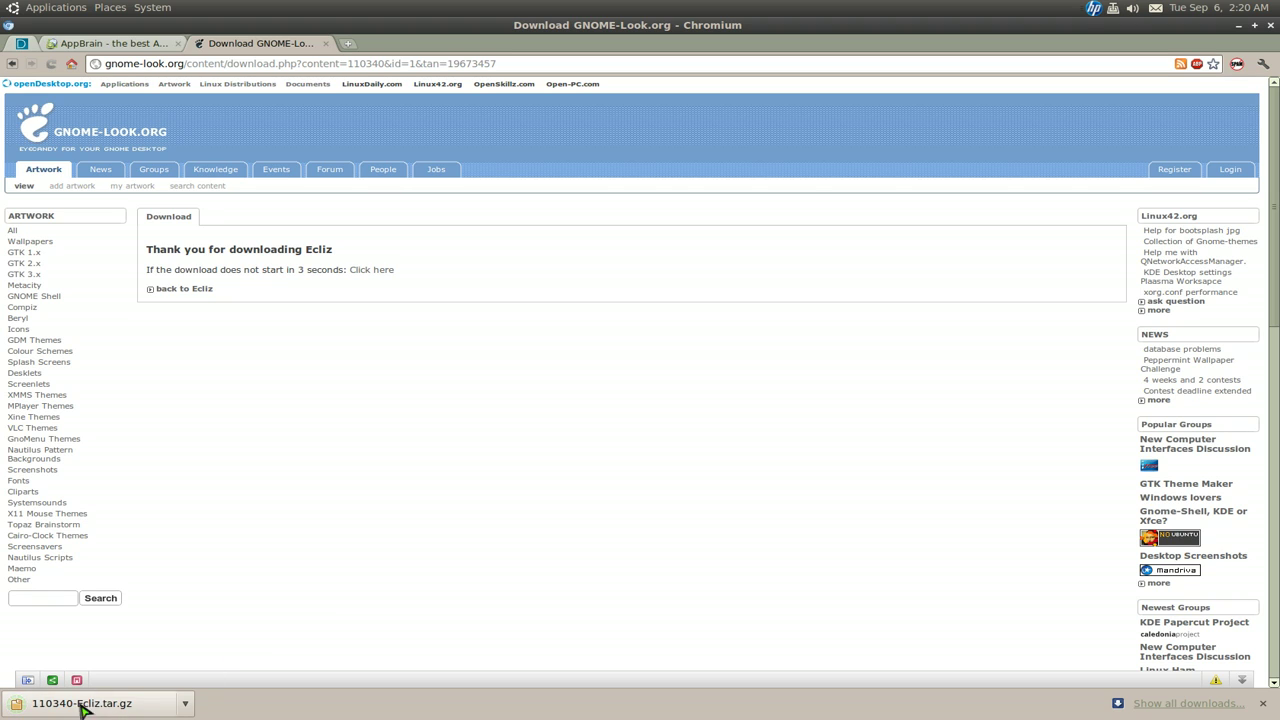
pyautogui.click(185, 704)
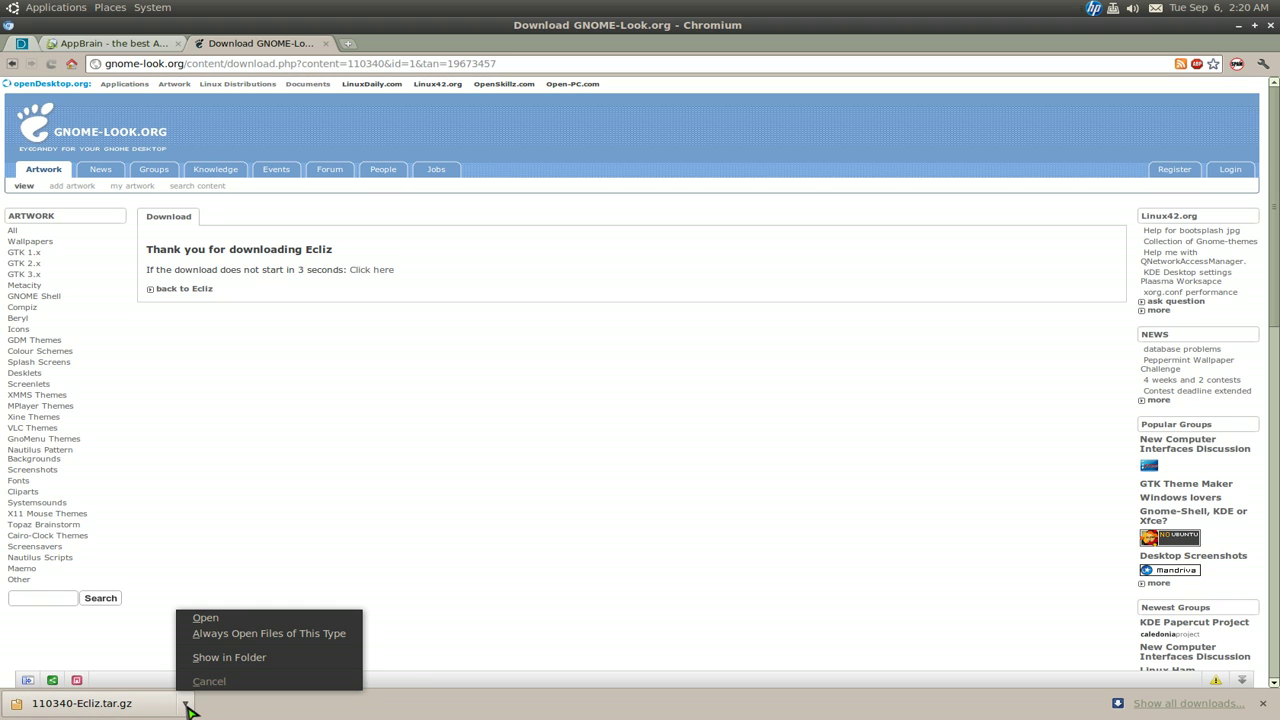
pyautogui.click(213, 663)
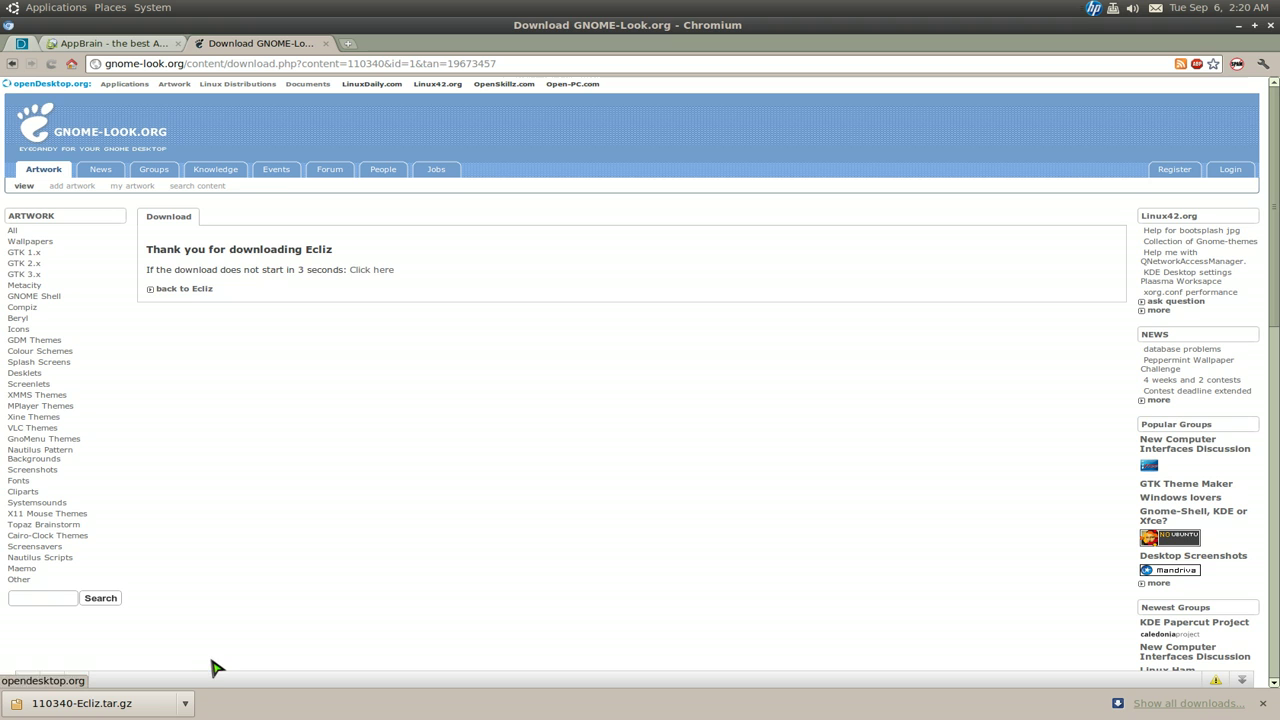
pyautogui.click(1240, 28)
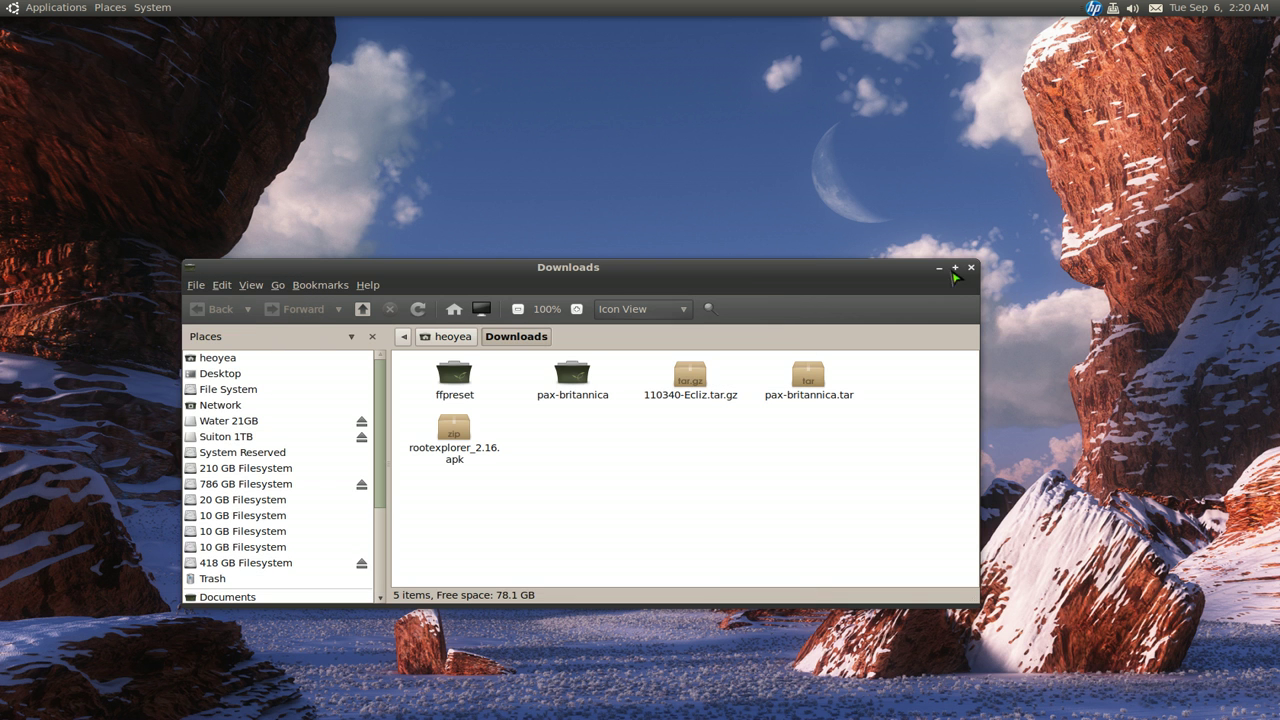
pyautogui.click(704, 378)
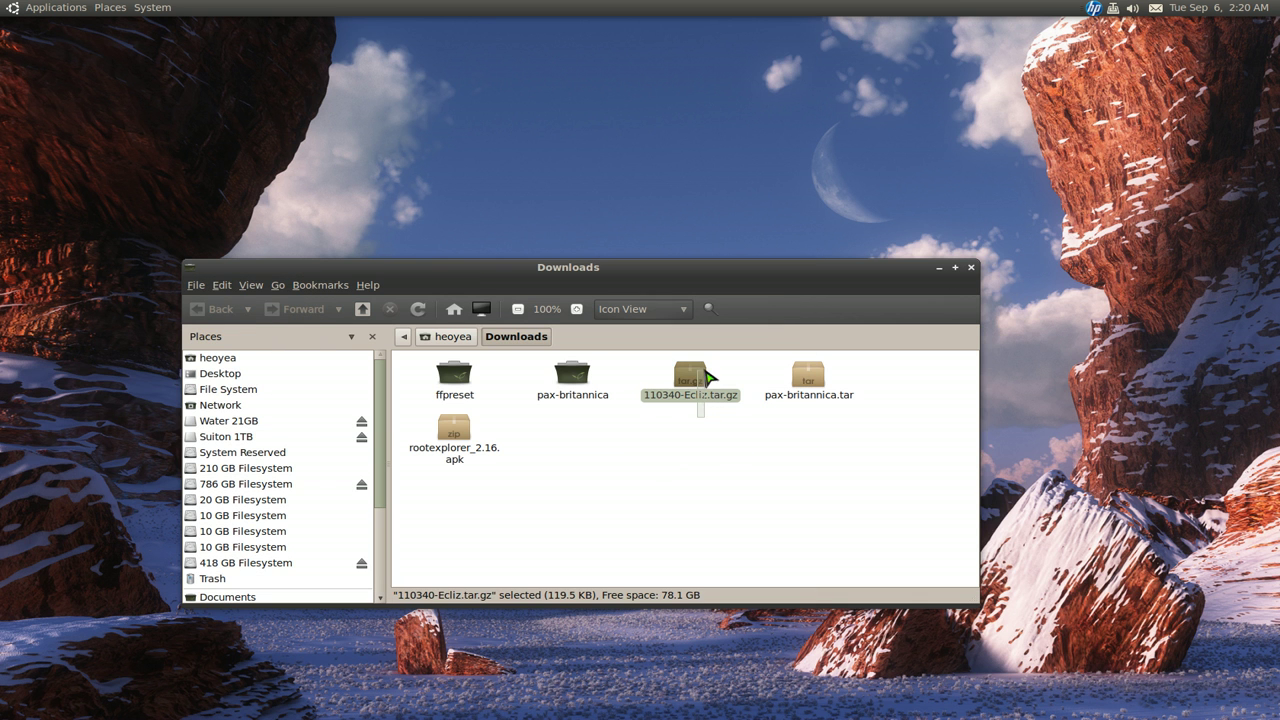
pyautogui.click(717, 515)
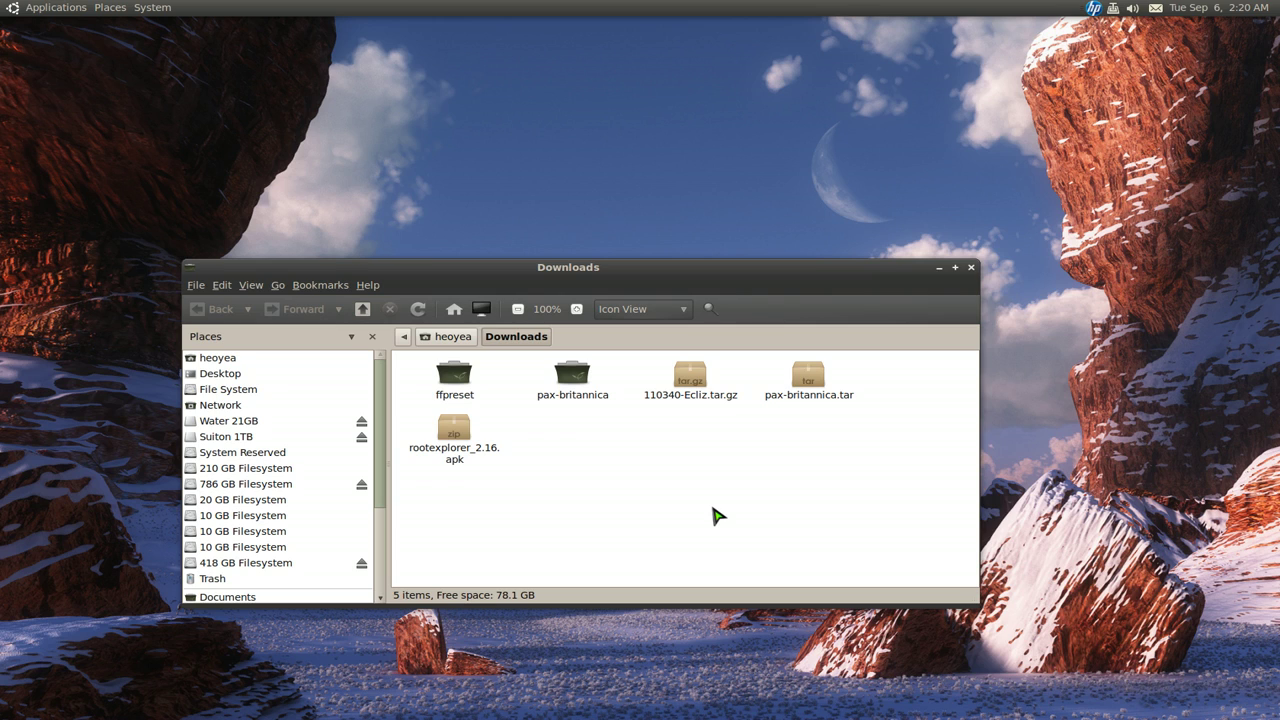
# Step: Open the Home Folder through Kupfer and reveal its hidden files
pyautogui.hotkey('ctrl', 'space')
pyautogui.write('h')
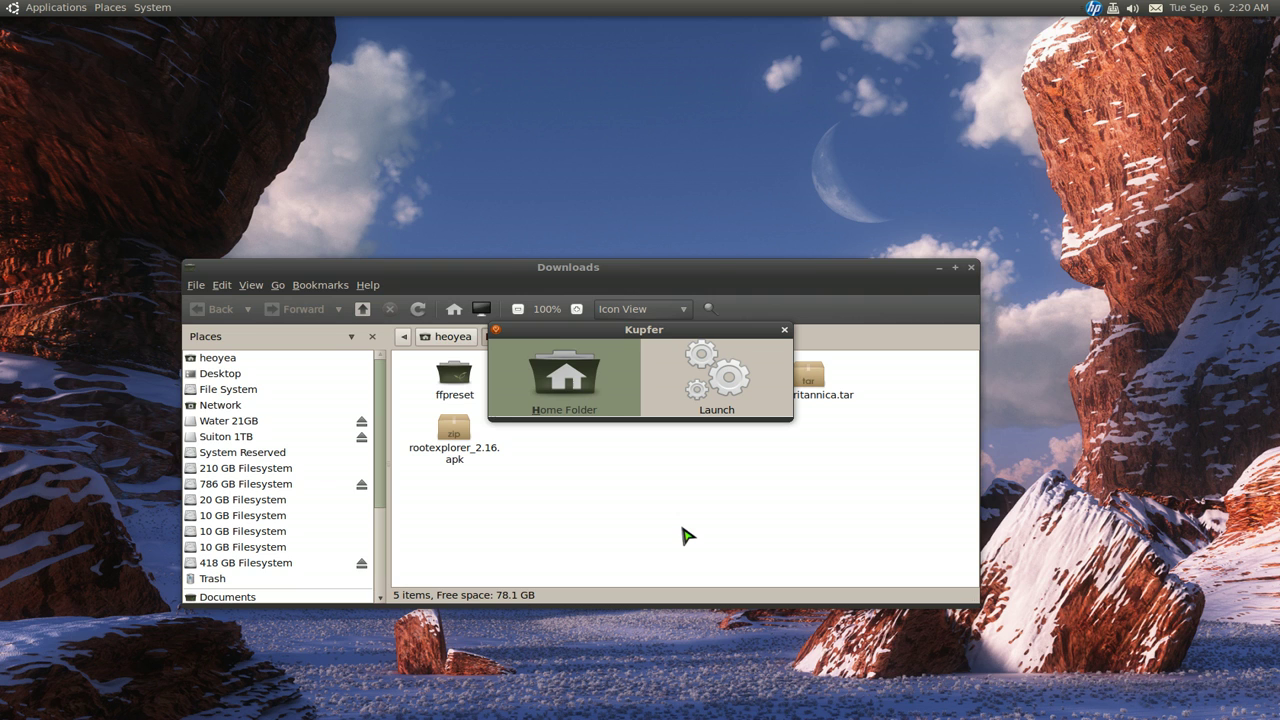
pyautogui.press('Return')
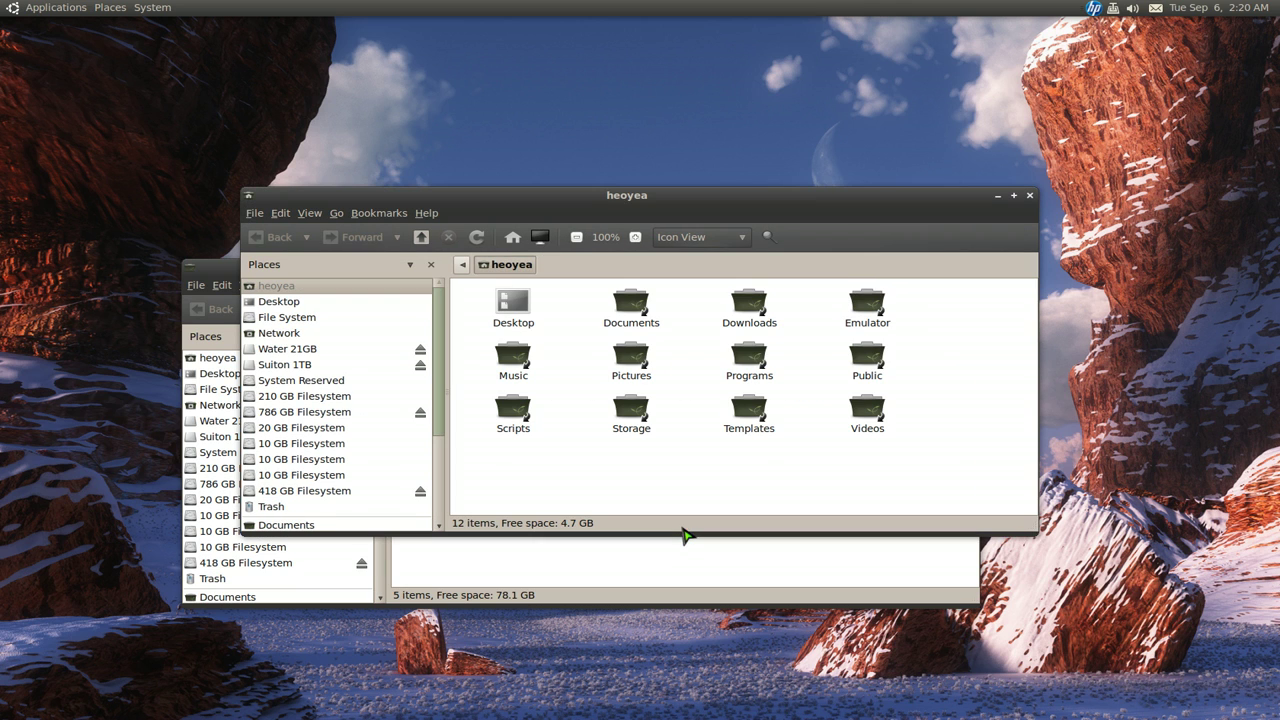
pyautogui.moveTo(785, 202); pyautogui.dragTo(765, 168)
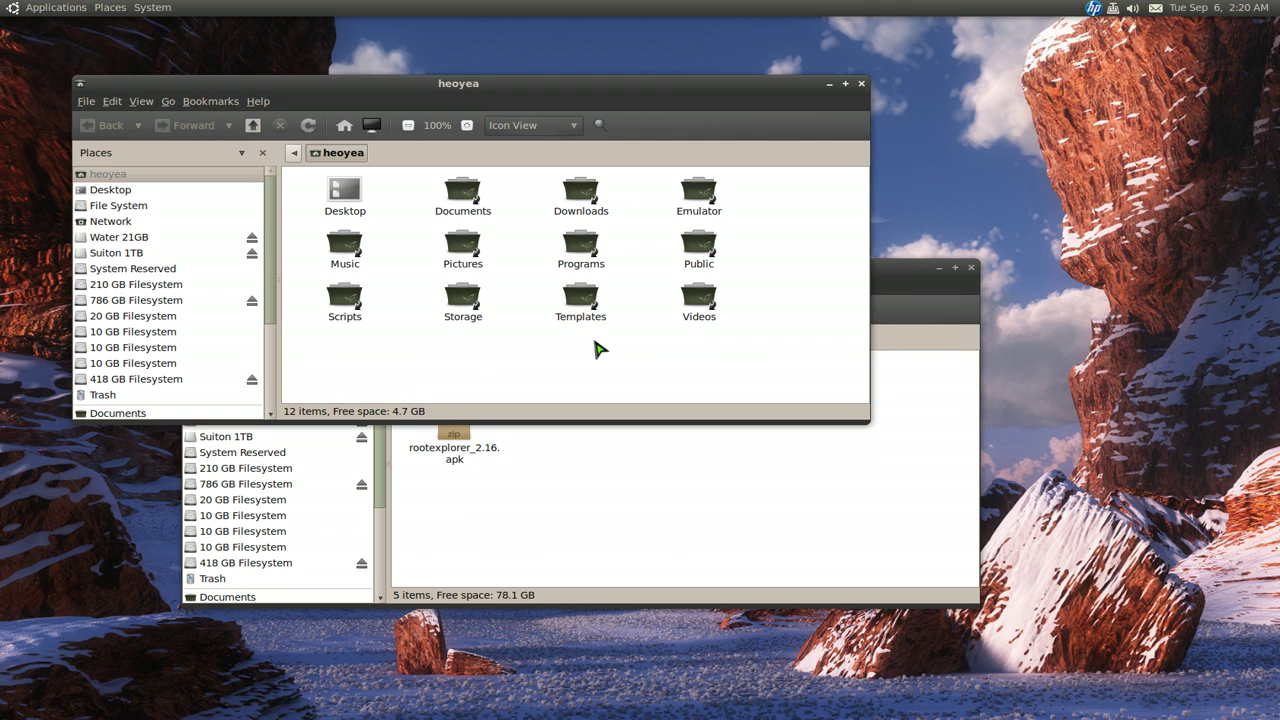
pyautogui.hotkey('ctrl', 'h')
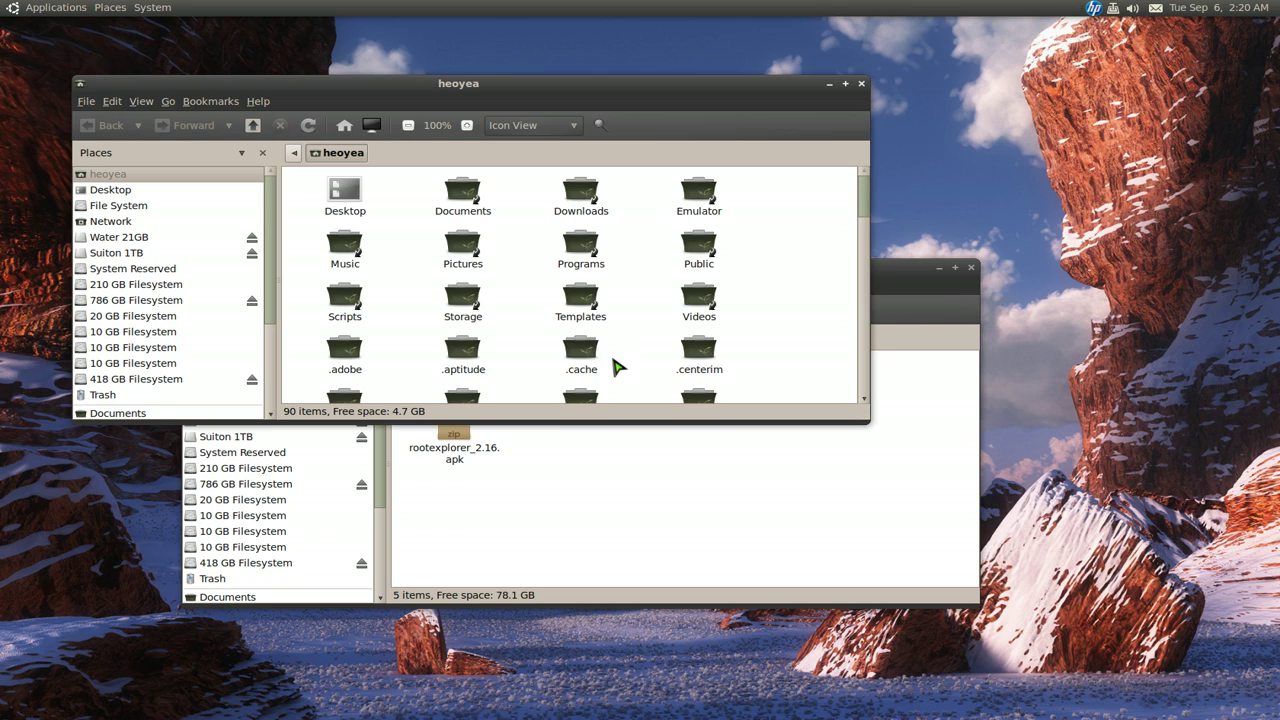
# Step: Open the .icons folder and place the Downloads window beside it
pyautogui.scroll(-3, 808, 272)
pyautogui.scroll(-2, 808, 272)
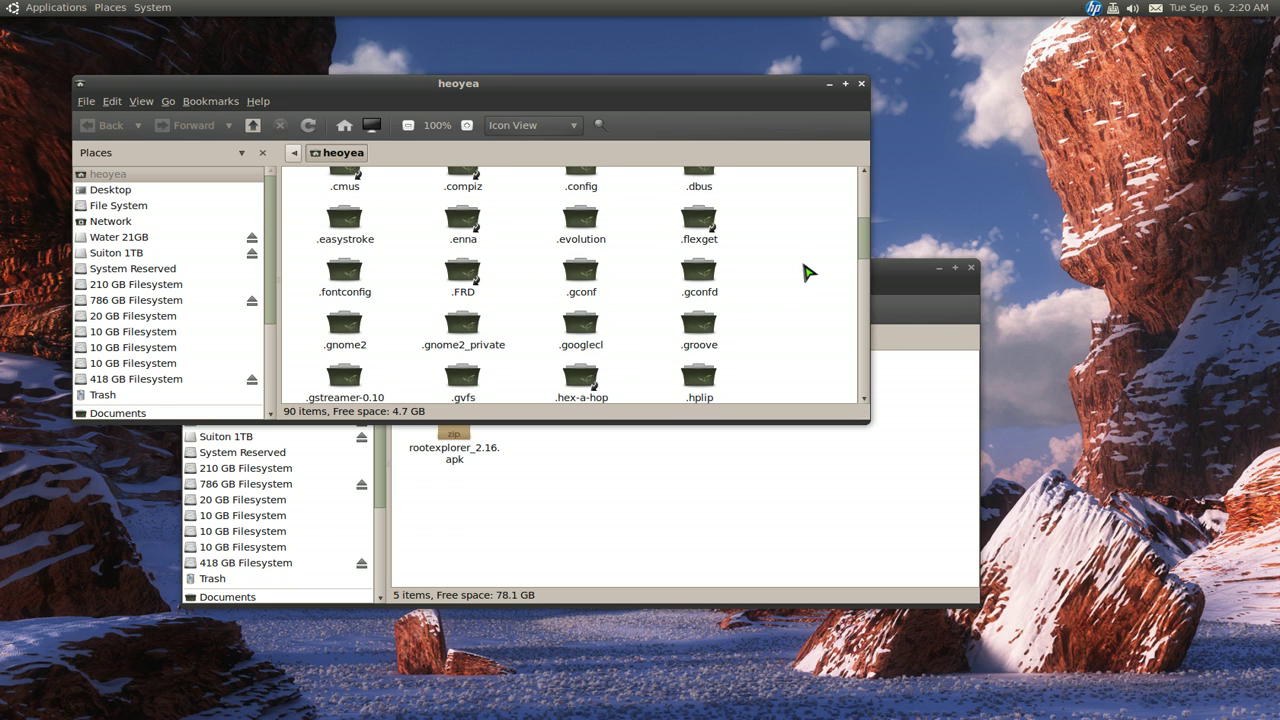
pyautogui.write('.i')
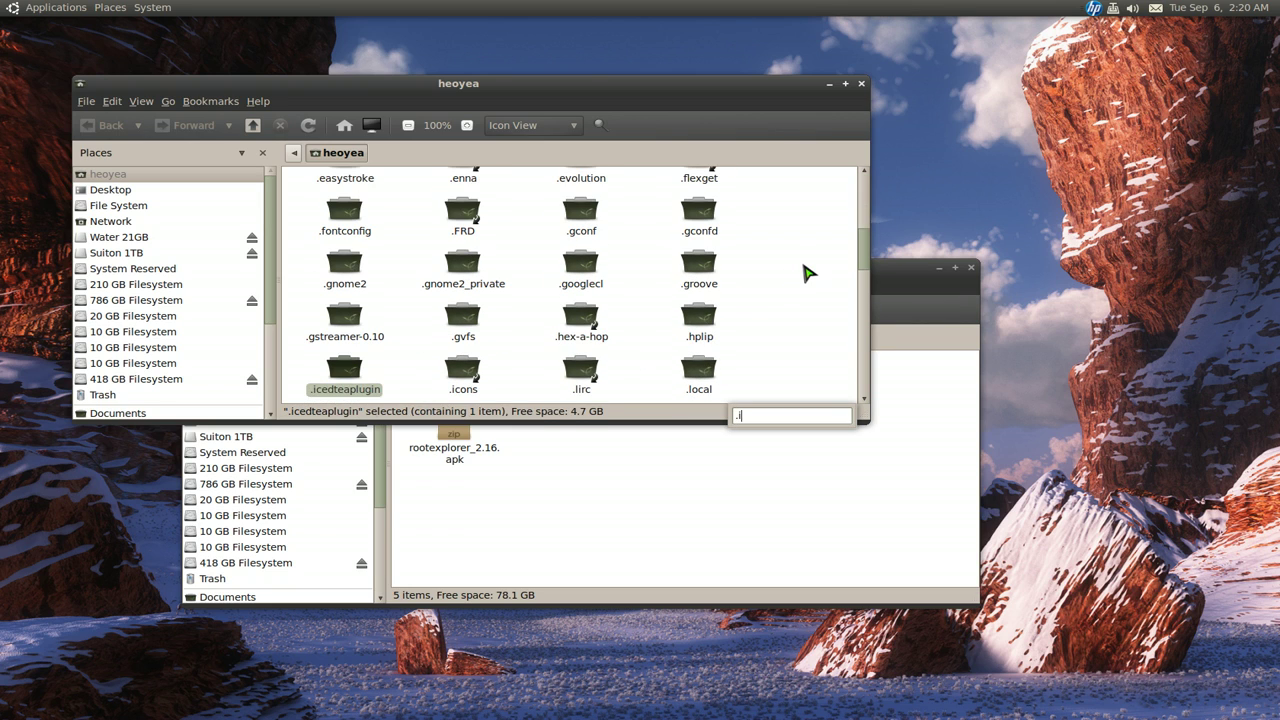
pyautogui.write('co')
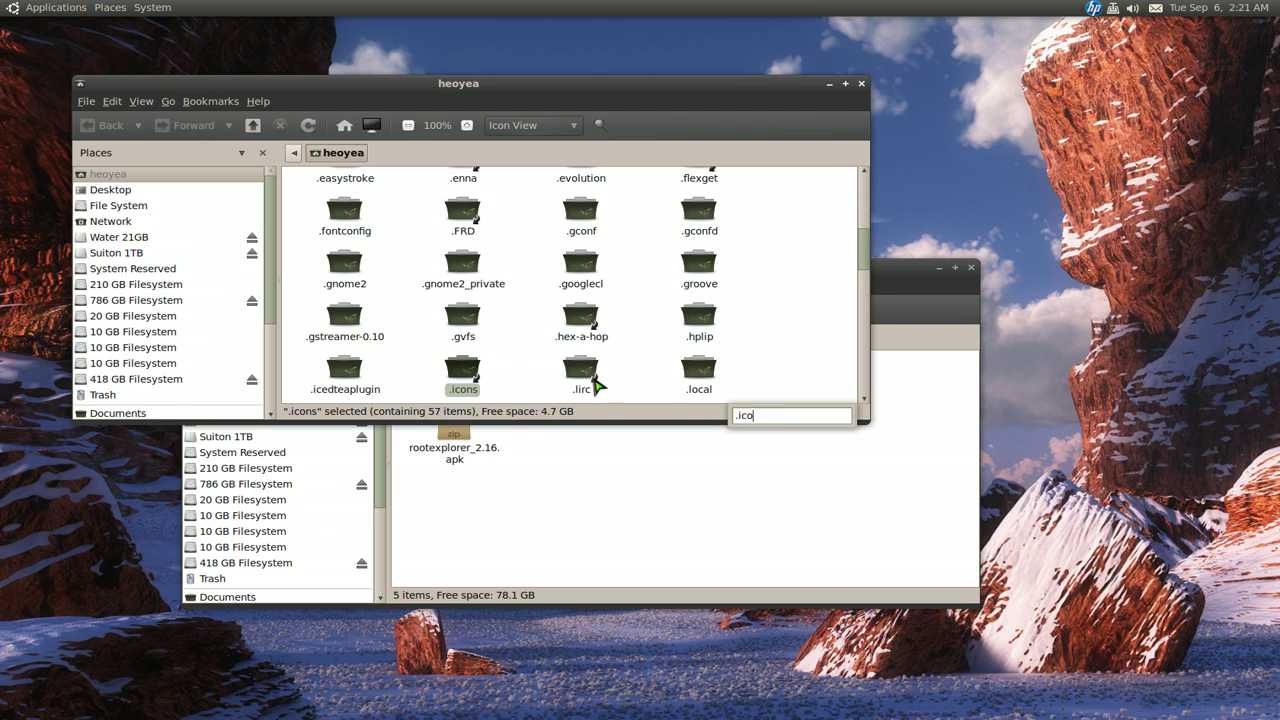
pyautogui.click(546, 388)
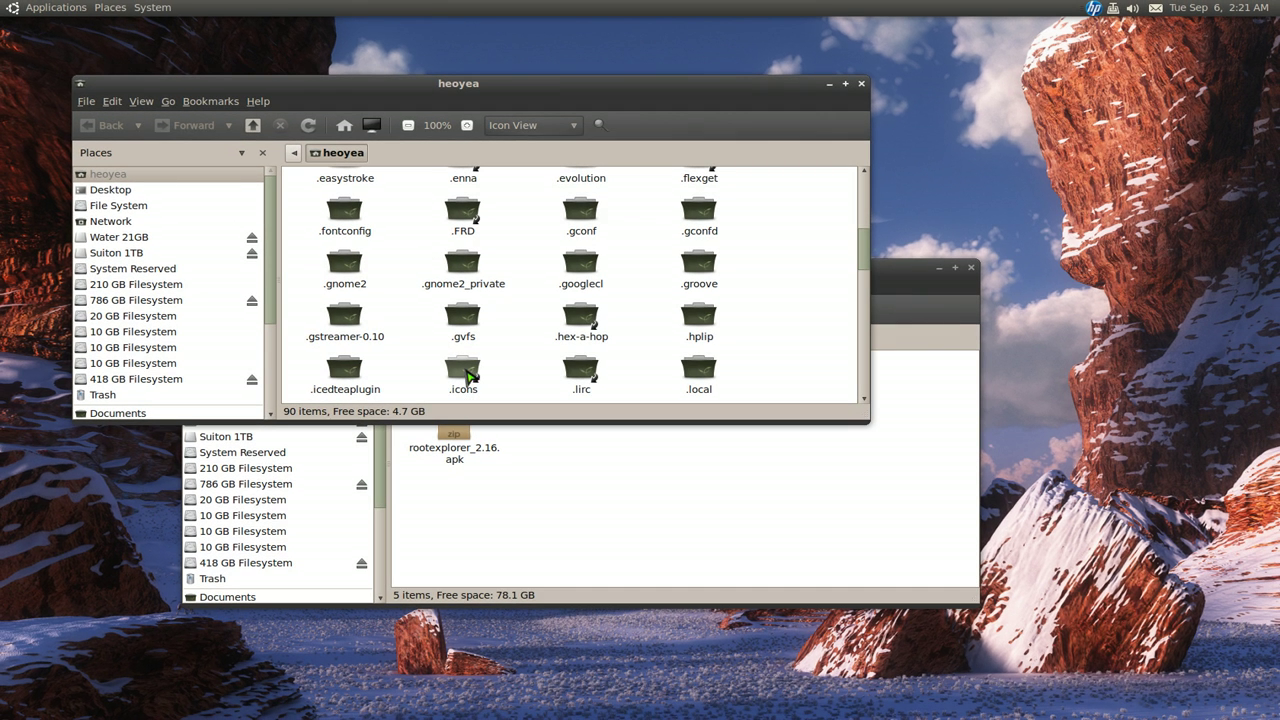
pyautogui.click(468, 376)
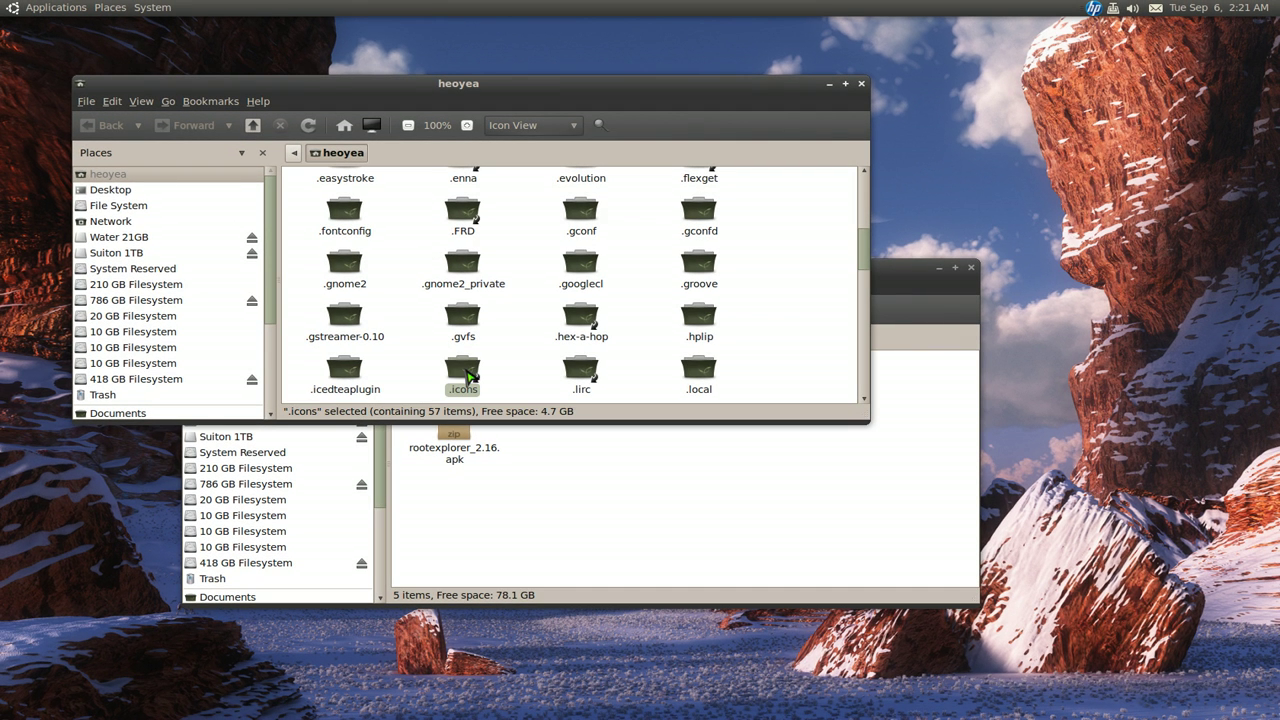
pyautogui.doubleClick(468, 376)
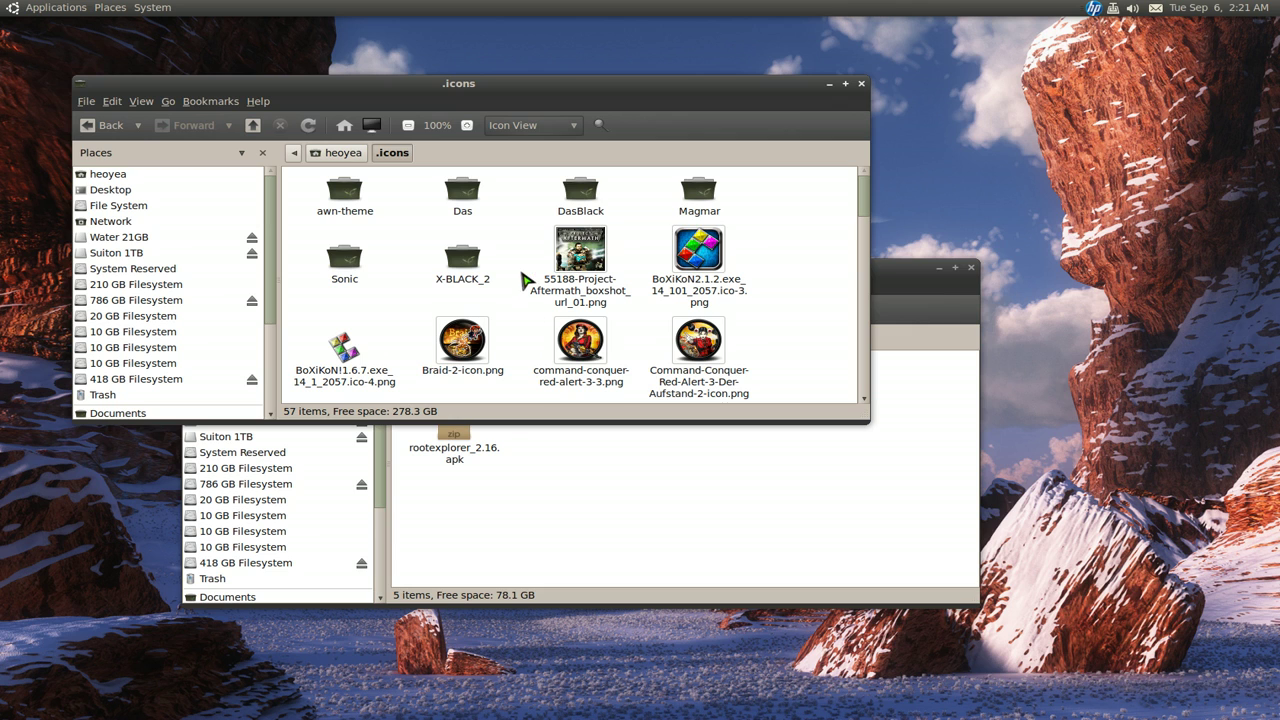
pyautogui.click(700, 425)
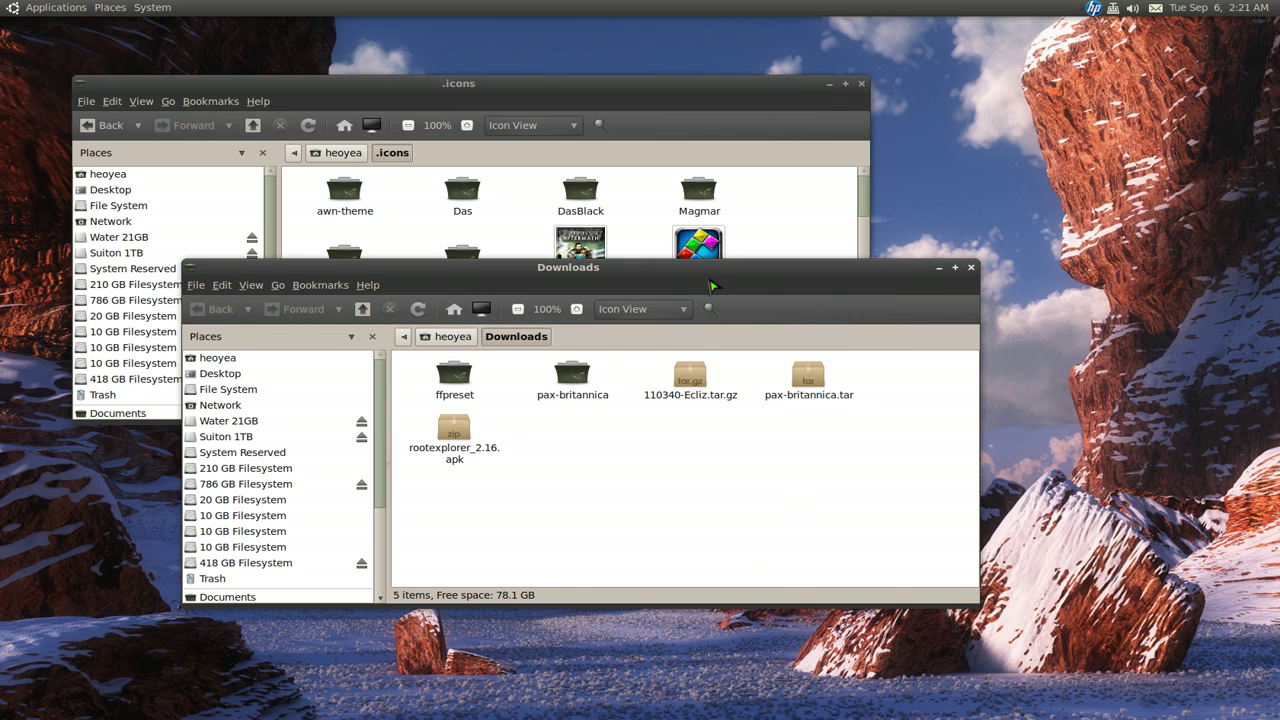
pyautogui.moveTo(709, 283); pyautogui.dragTo(801, 393)
pyautogui.doubleClick(784, 503)
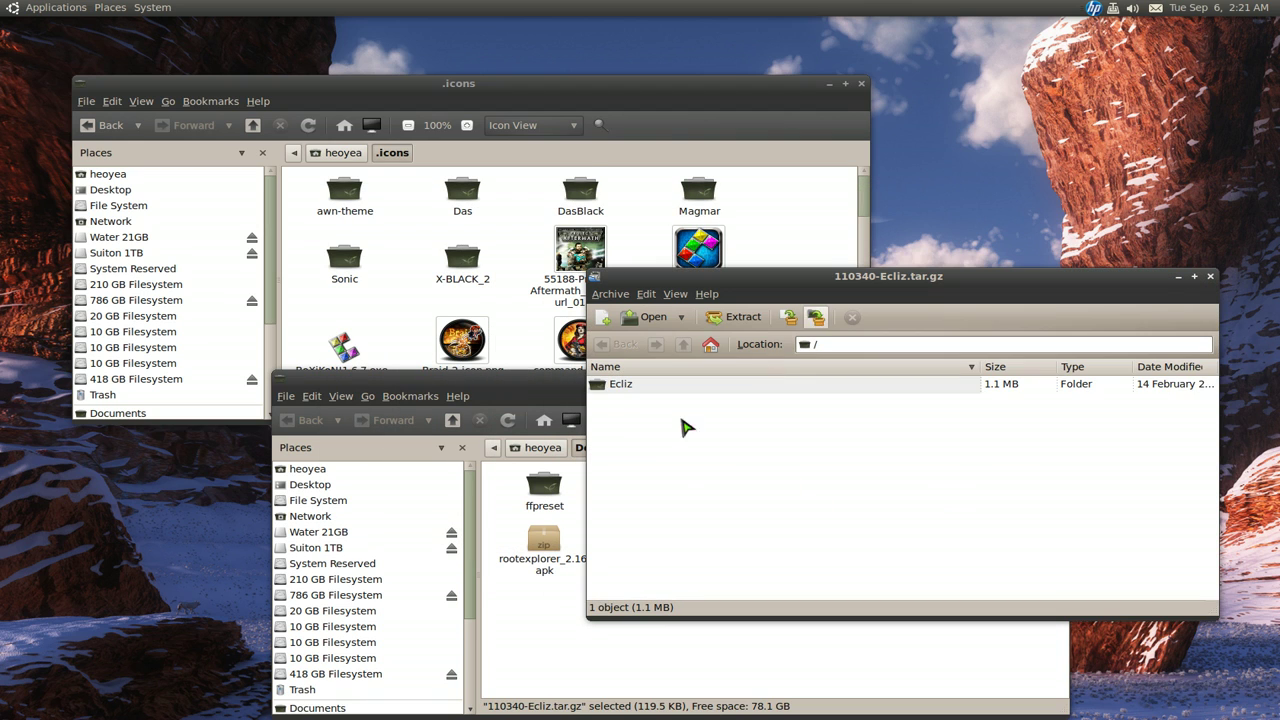
pyautogui.moveTo(627, 393)
pyautogui.mouseDown()
pyautogui.moveTo(526, 254)
pyautogui.moveTo(634, 388)
pyautogui.mouseUp()
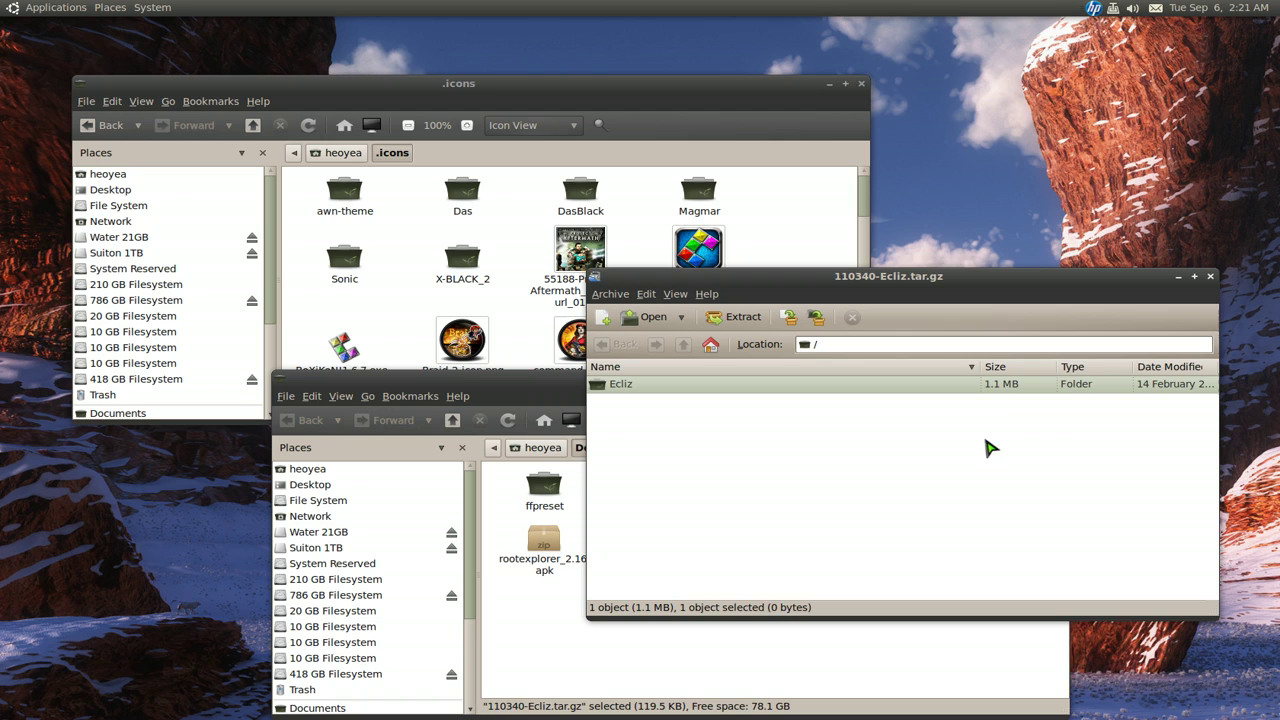
pyautogui.click(950, 461)
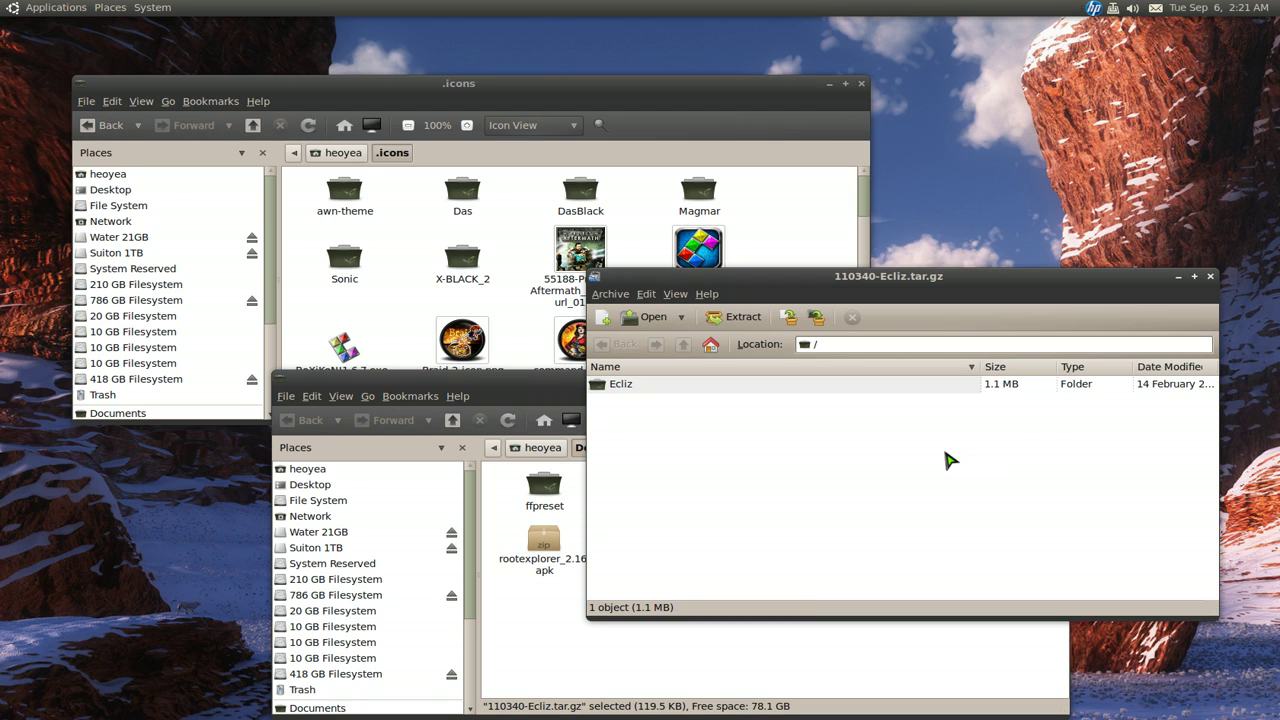
pyautogui.click(1209, 277)
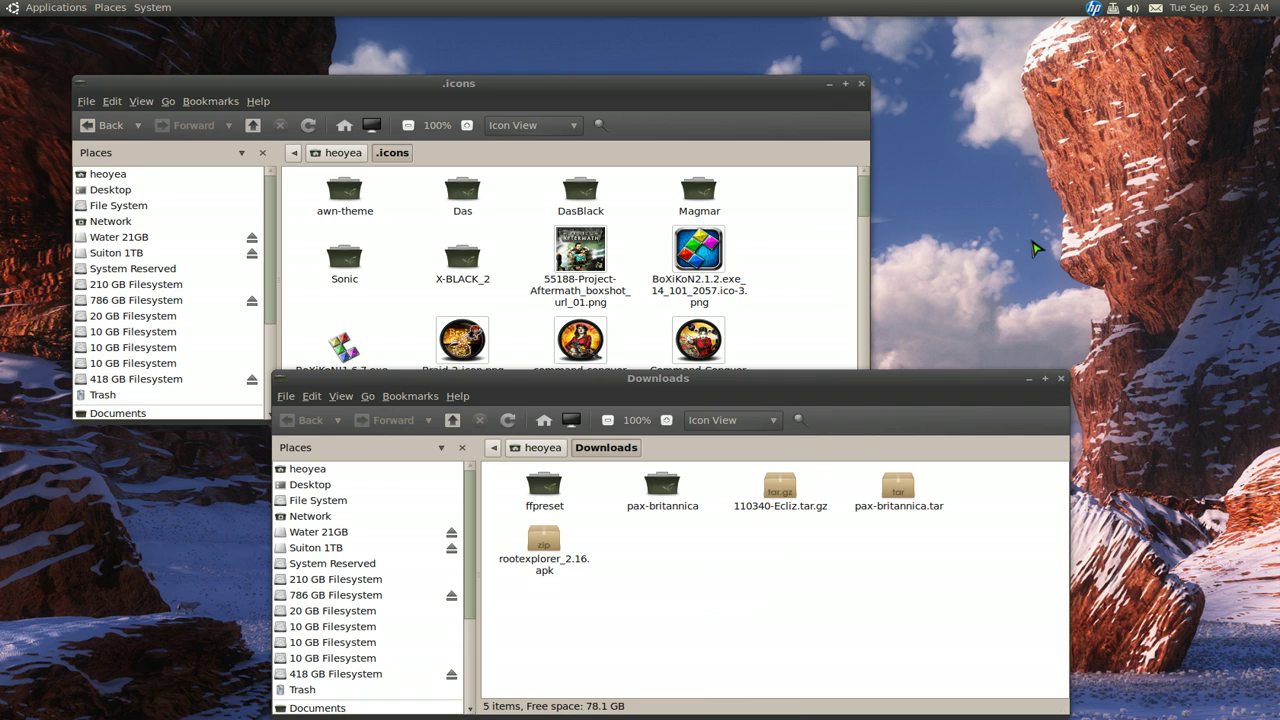
# Step: Open Appearance Preferences on its Theme tab via Change Desktop Background, moved to the right
pyautogui.rightClick(1089, 194)
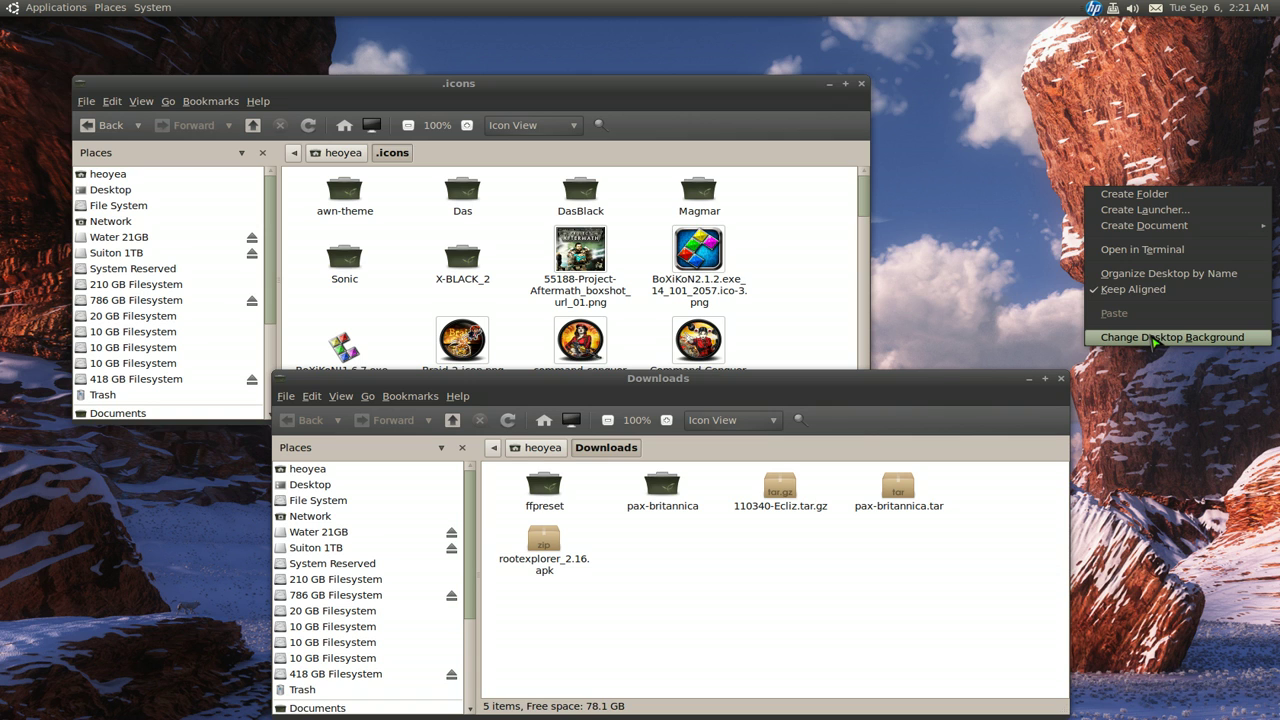
pyautogui.click(1155, 339)
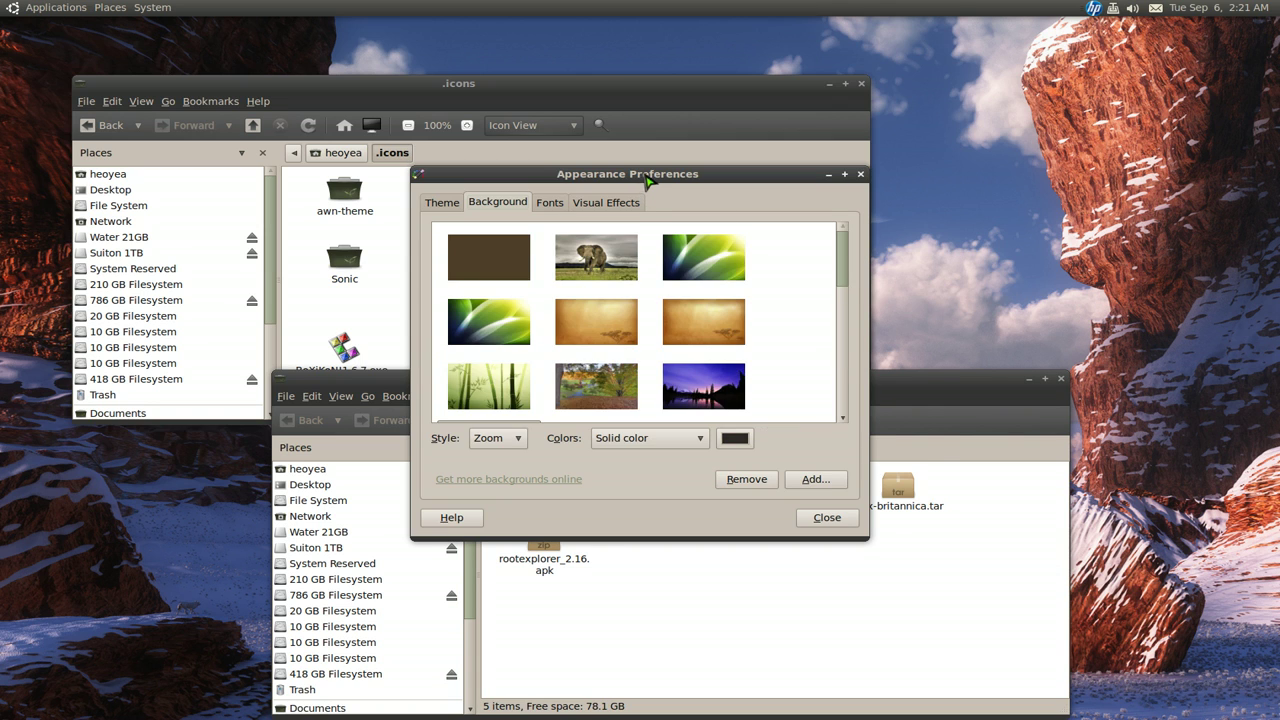
pyautogui.moveTo(648, 181); pyautogui.dragTo(928, 104)
pyautogui.click(720, 127)
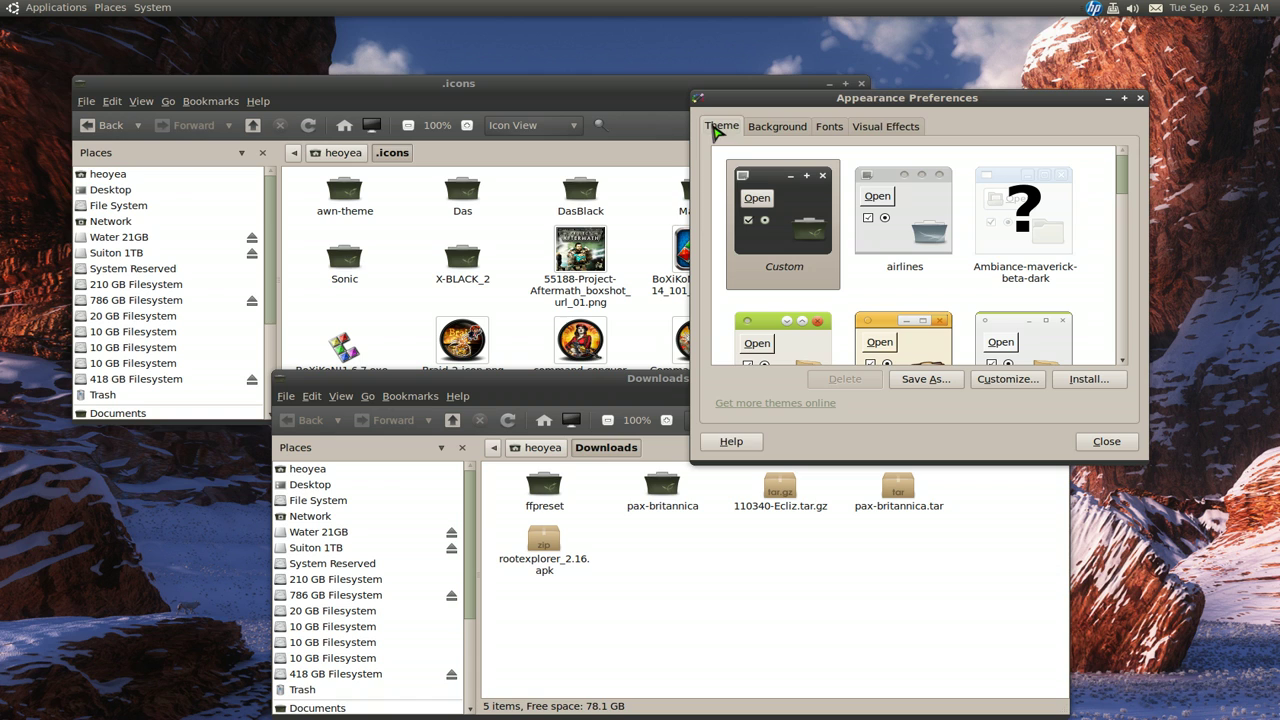
pyautogui.moveTo(815, 100); pyautogui.dragTo(928, 91)
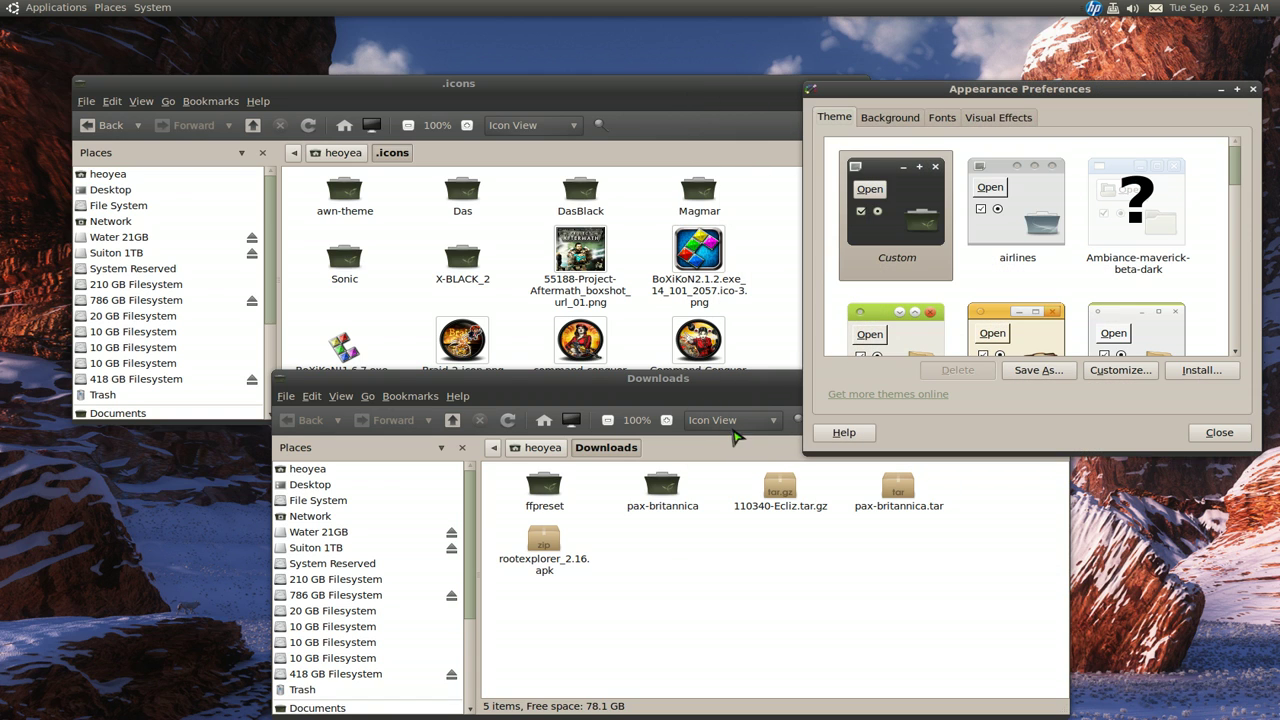
# Step: Drag 110340-Ecliz.tar.gz onto the Theme list to install the Ecliz theme
pyautogui.click(784, 499)
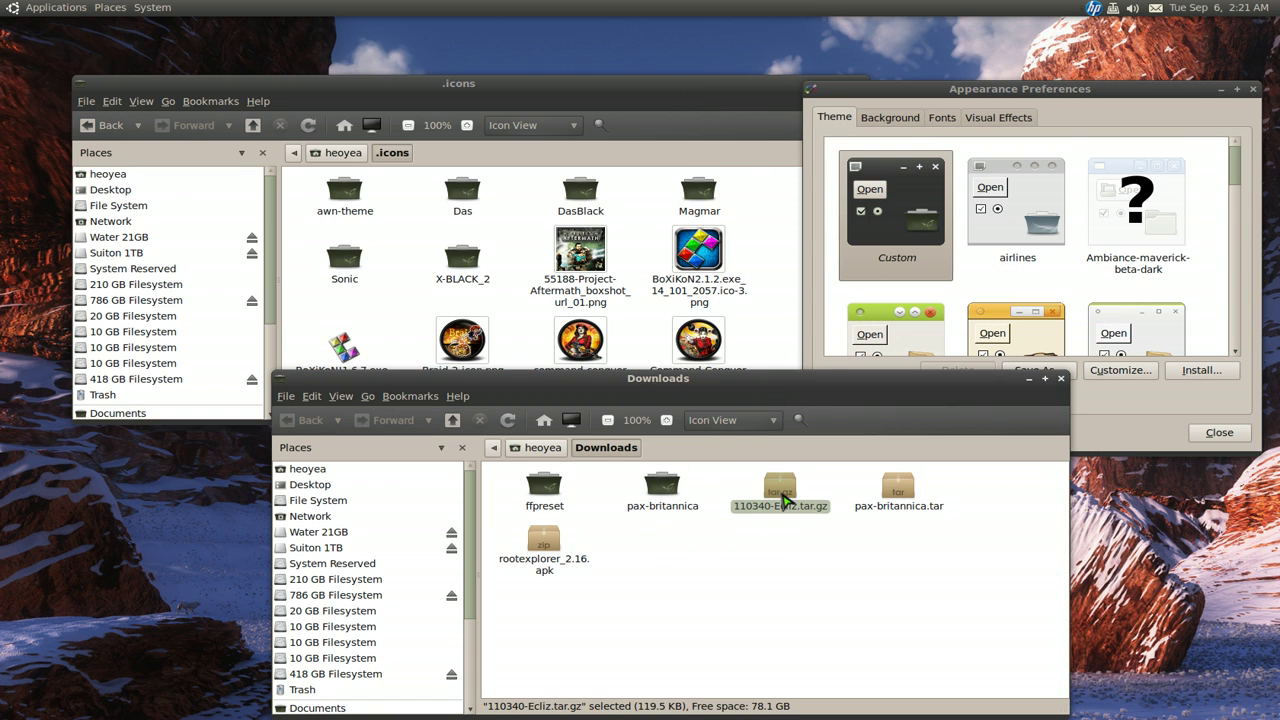
pyautogui.moveTo(784, 499); pyautogui.dragTo(1000, 262)
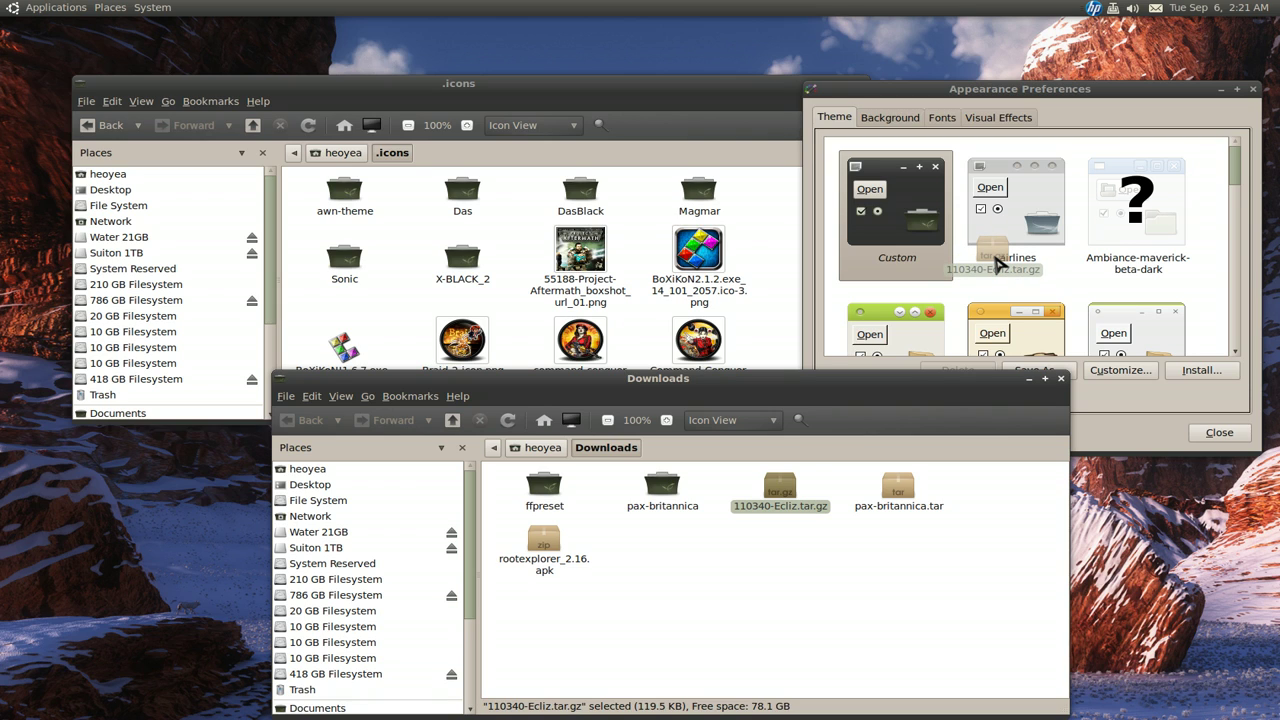
pyautogui.moveTo(1000, 262); pyautogui.dragTo(1000, 264)
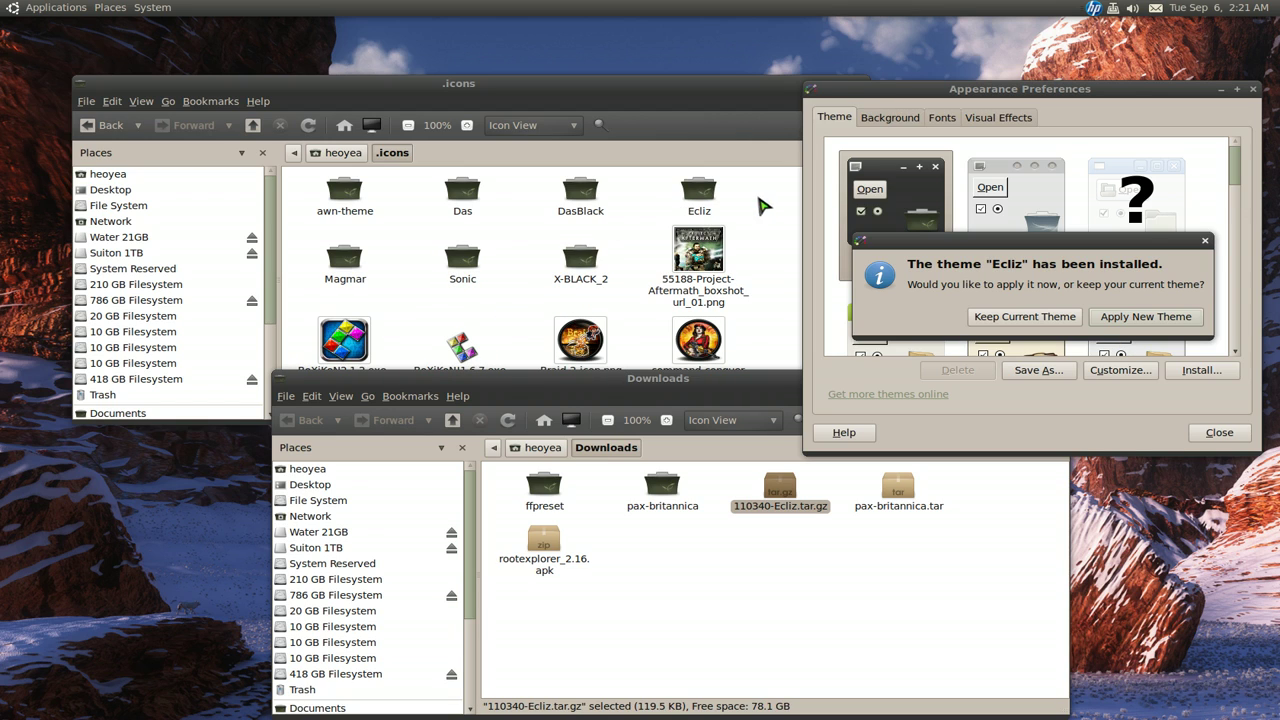
# Step: Check the new Ecliz folder in .icons and apply the newly installed theme
pyautogui.click(700, 190)
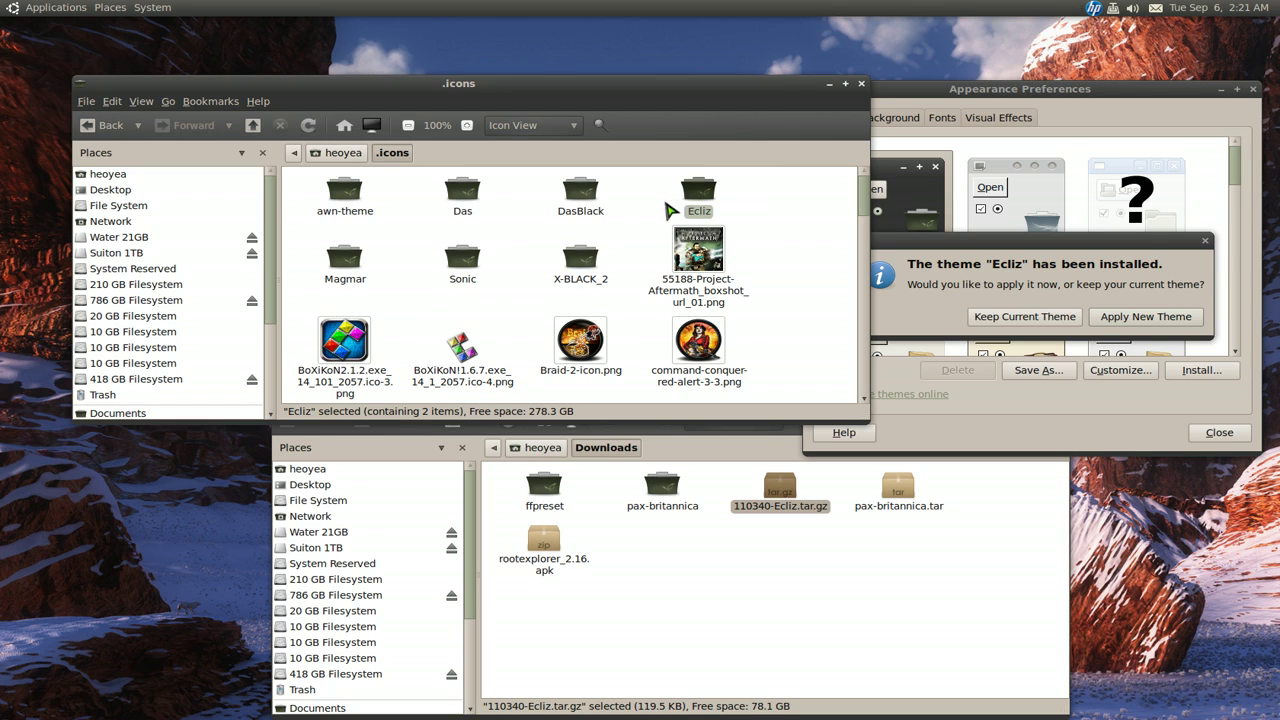
pyautogui.click(952, 286)
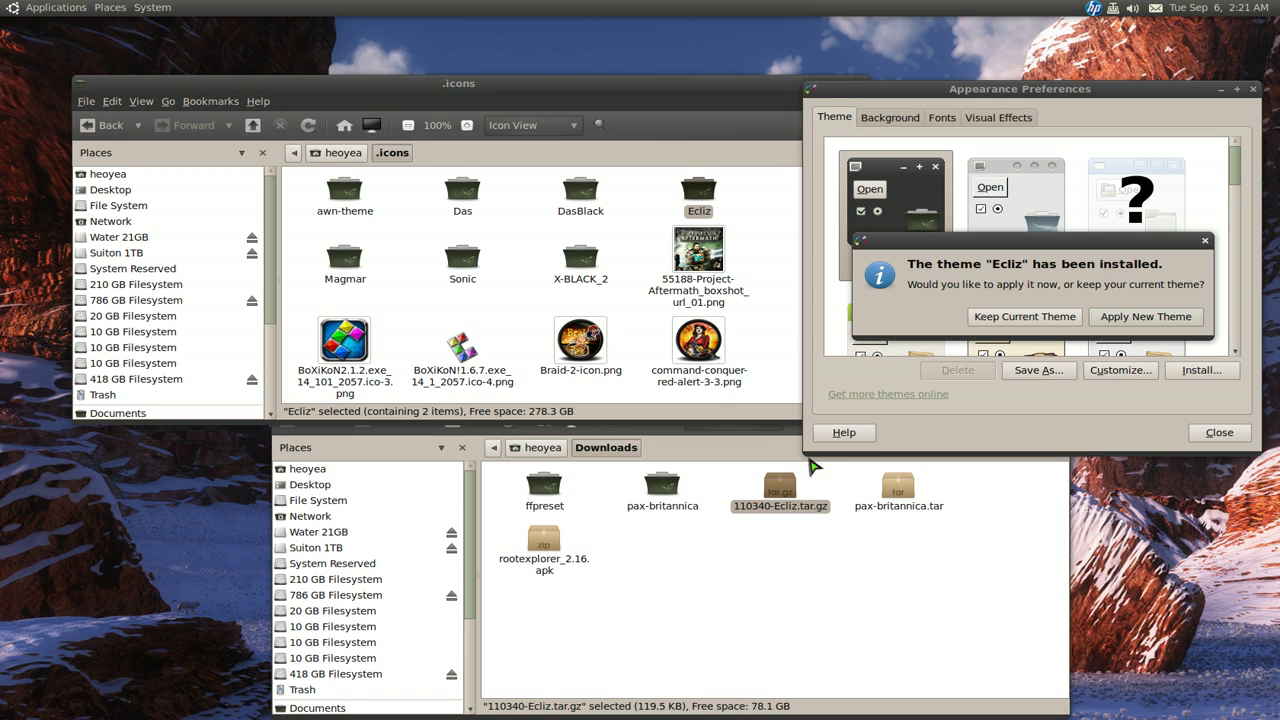
pyautogui.click(632, 243)
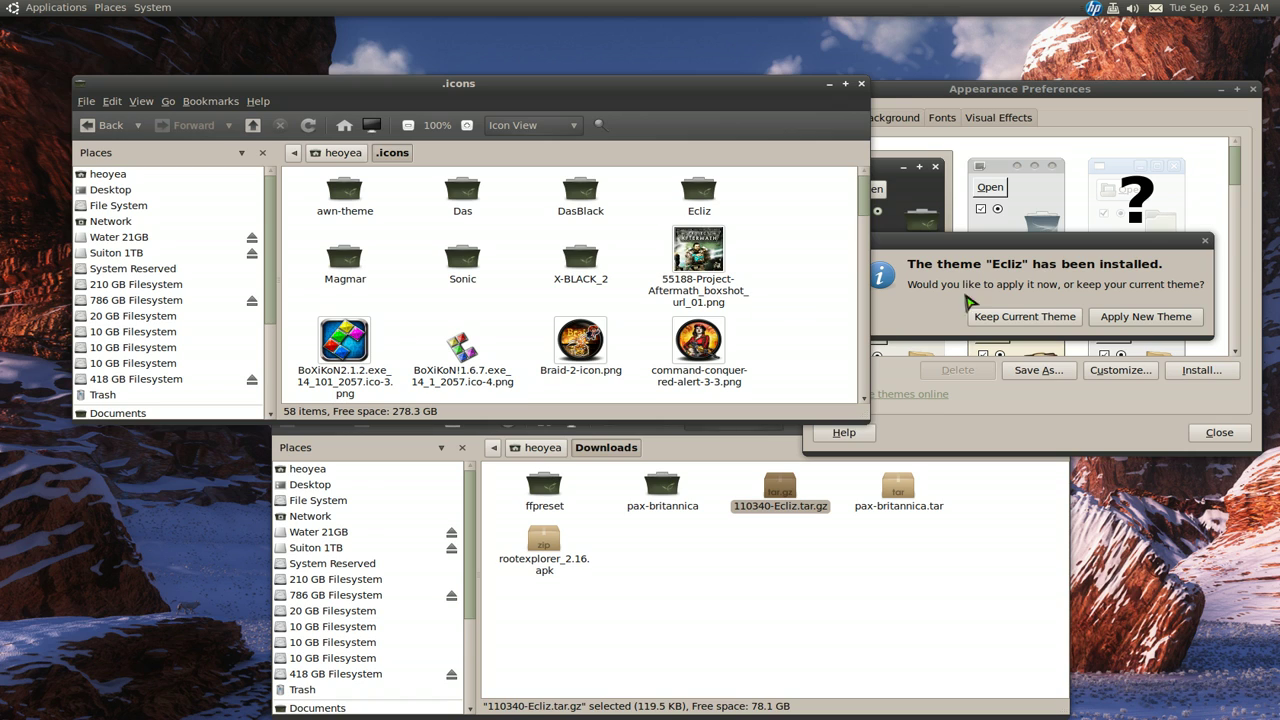
pyautogui.click(1050, 264)
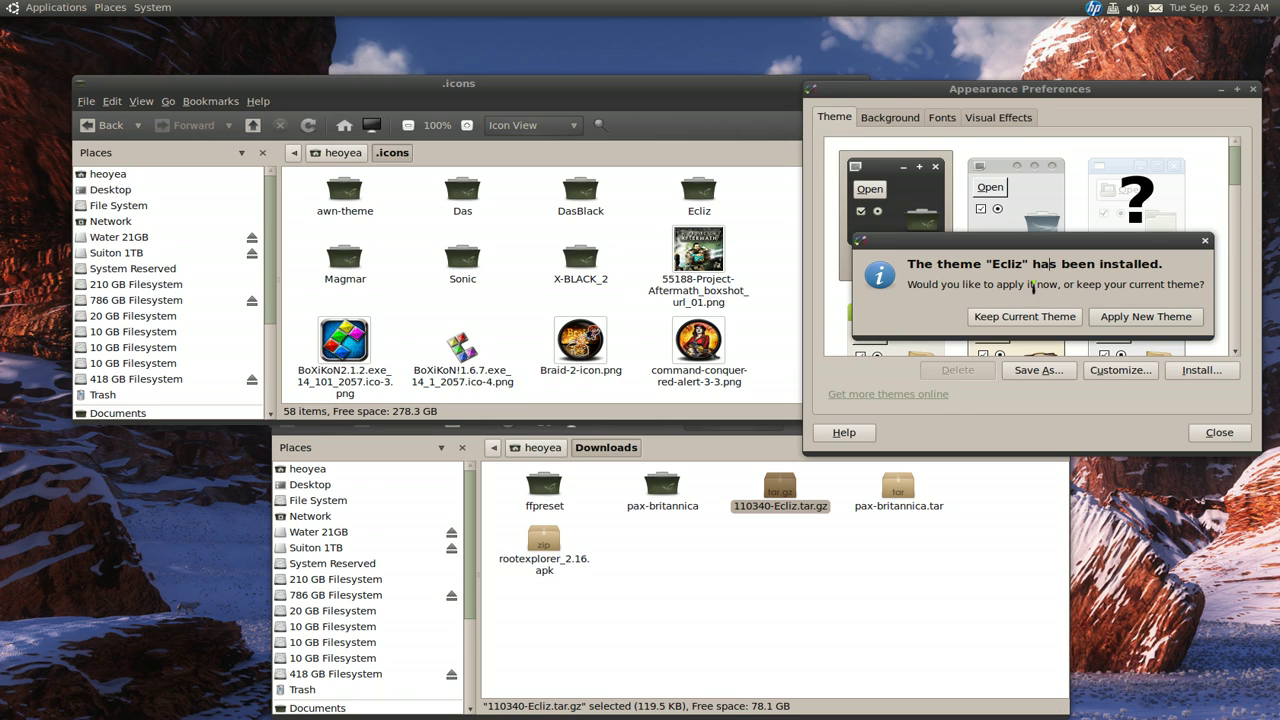
pyautogui.click(1136, 323)
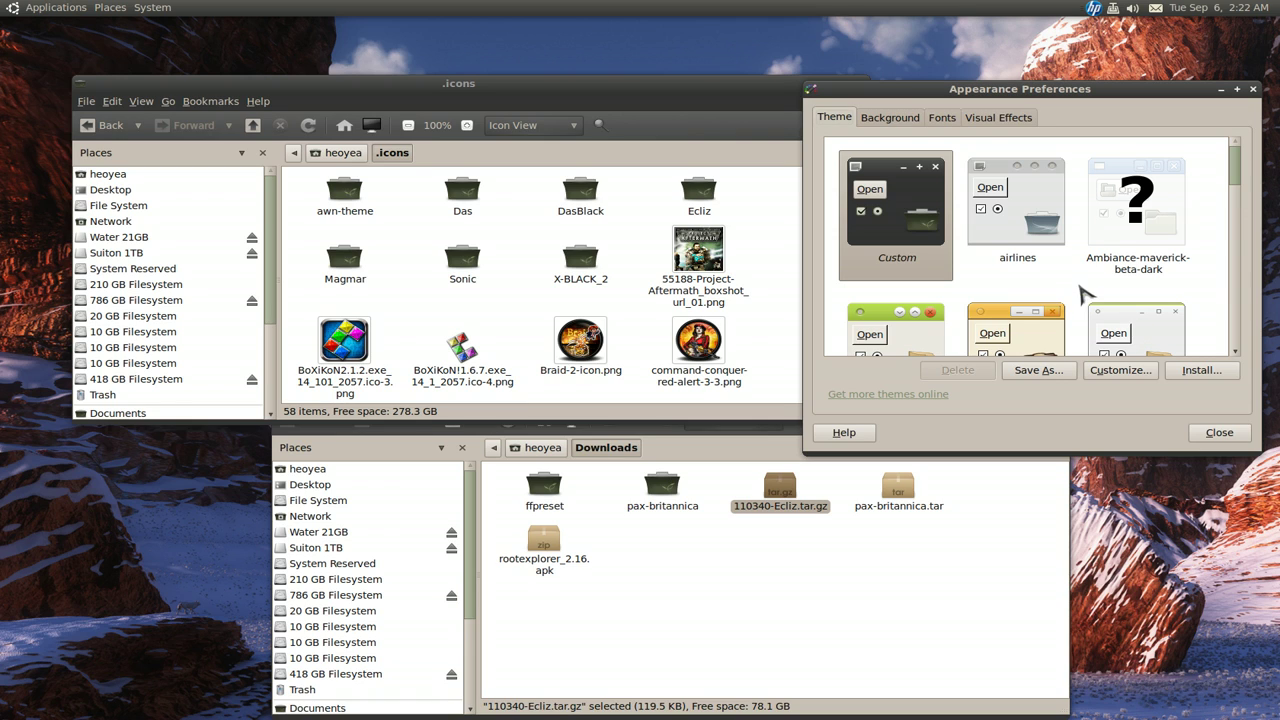
pyautogui.click(797, 573)
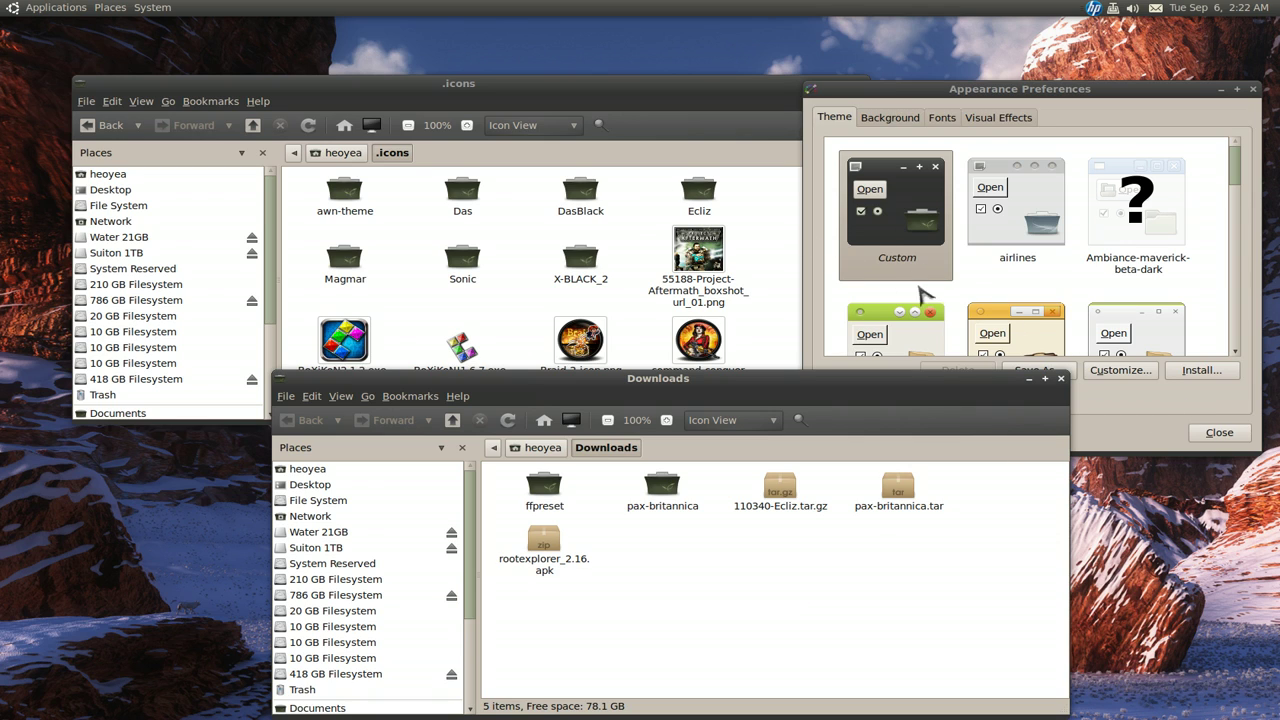
# Step: In Customize Theme's Pointer tab, try Sonic and Magmar, then settle on X-BLACK_2
pyautogui.click(910, 235)
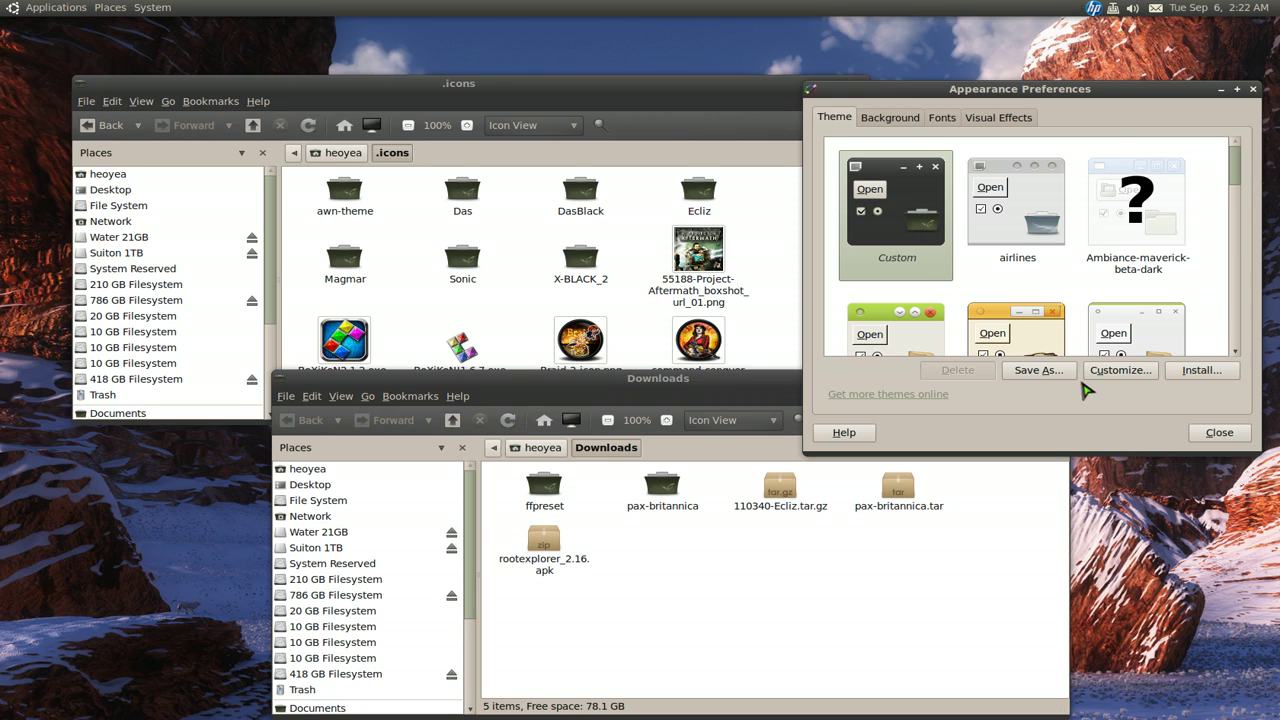
pyautogui.click(1140, 373)
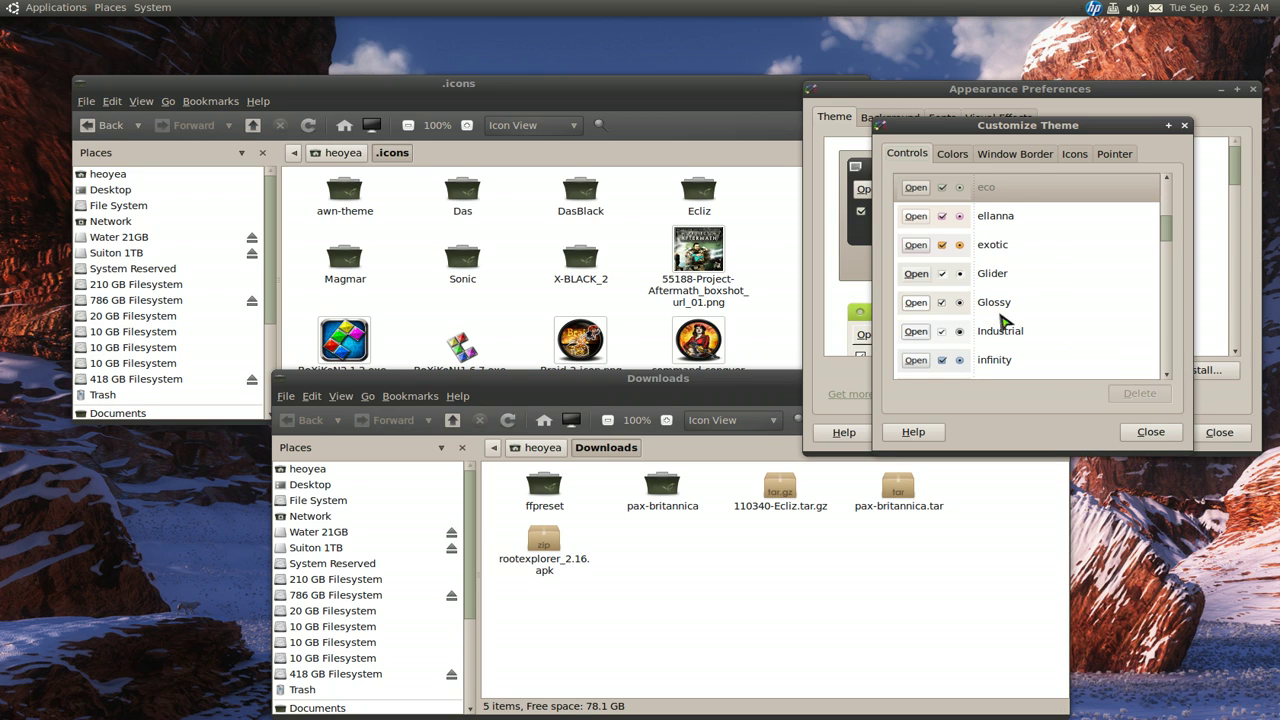
pyautogui.click(1114, 155)
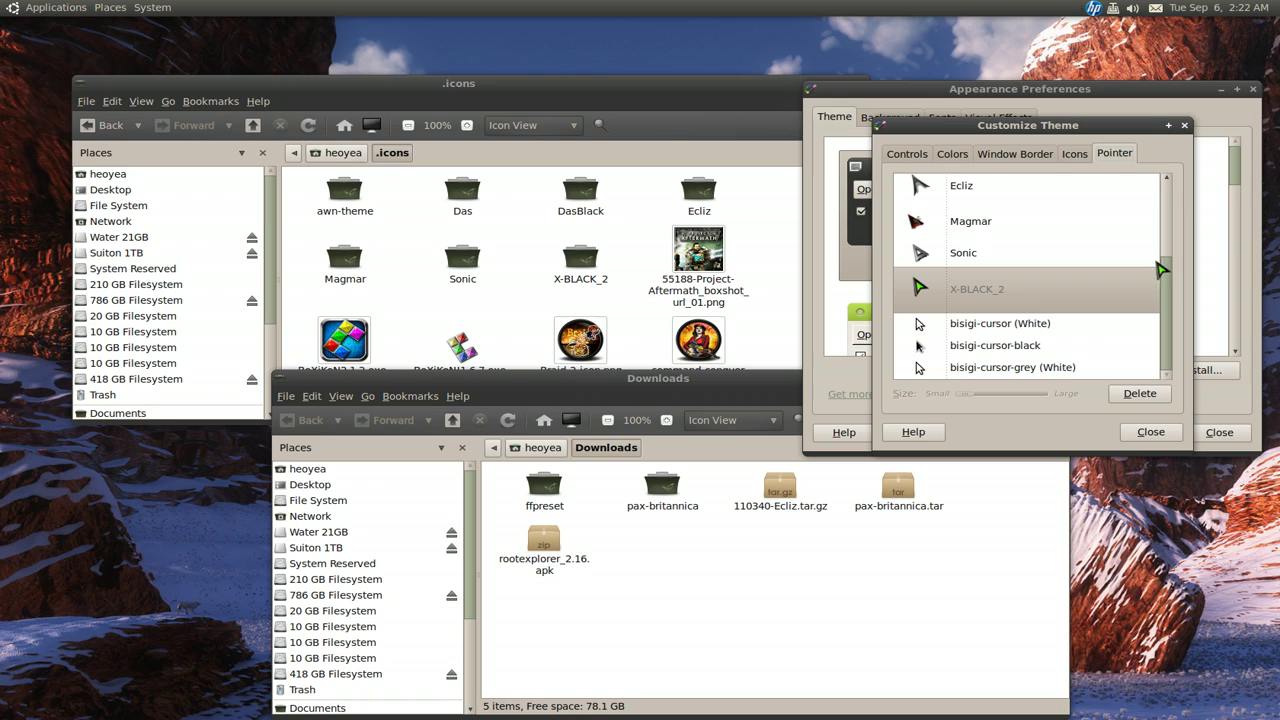
pyautogui.moveTo(1168, 271)
pyautogui.mouseDown()
pyautogui.moveTo(1168, 233)
pyautogui.moveTo(1166, 263)
pyautogui.mouseUp()
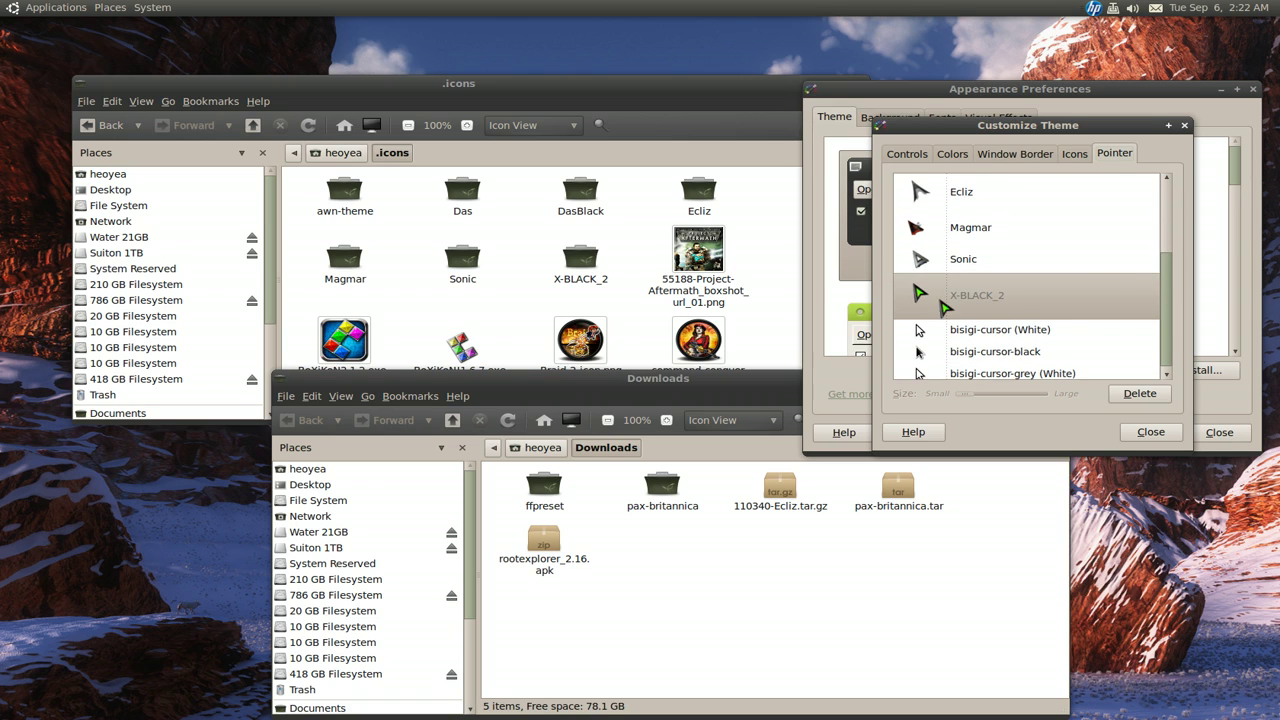
pyautogui.click(975, 297)
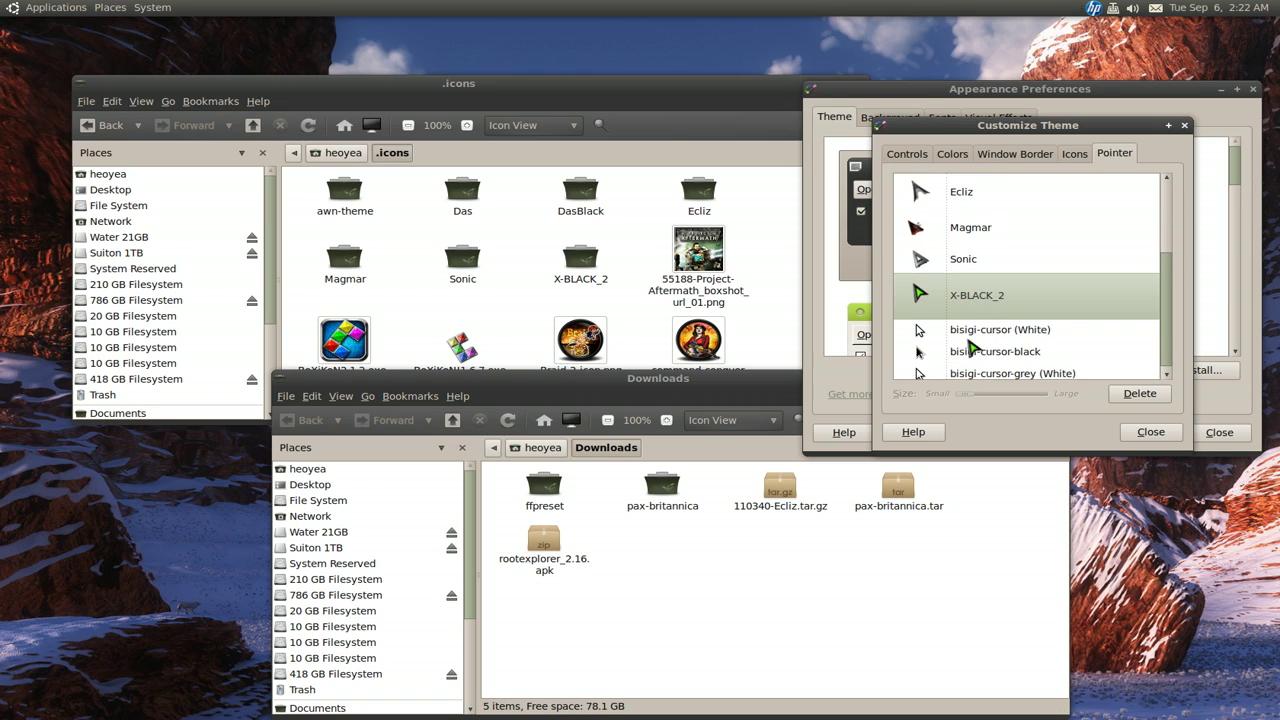
pyautogui.click(963, 262)
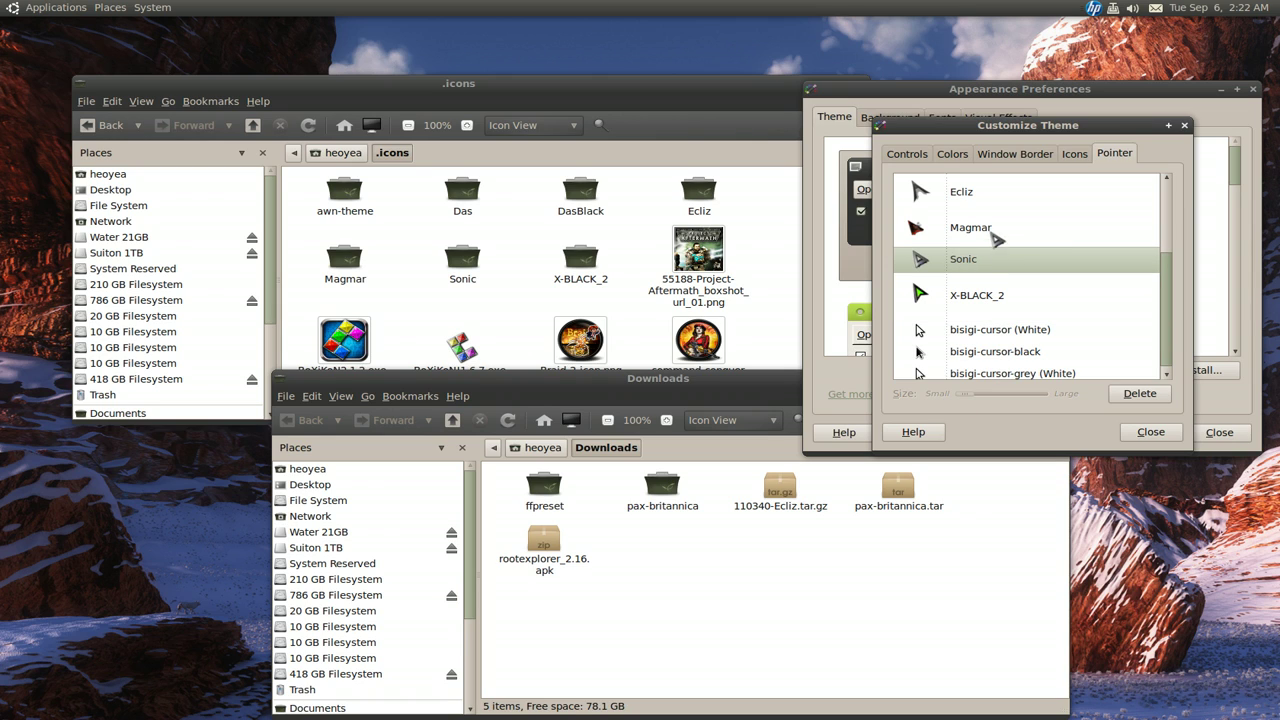
pyautogui.click(992, 234)
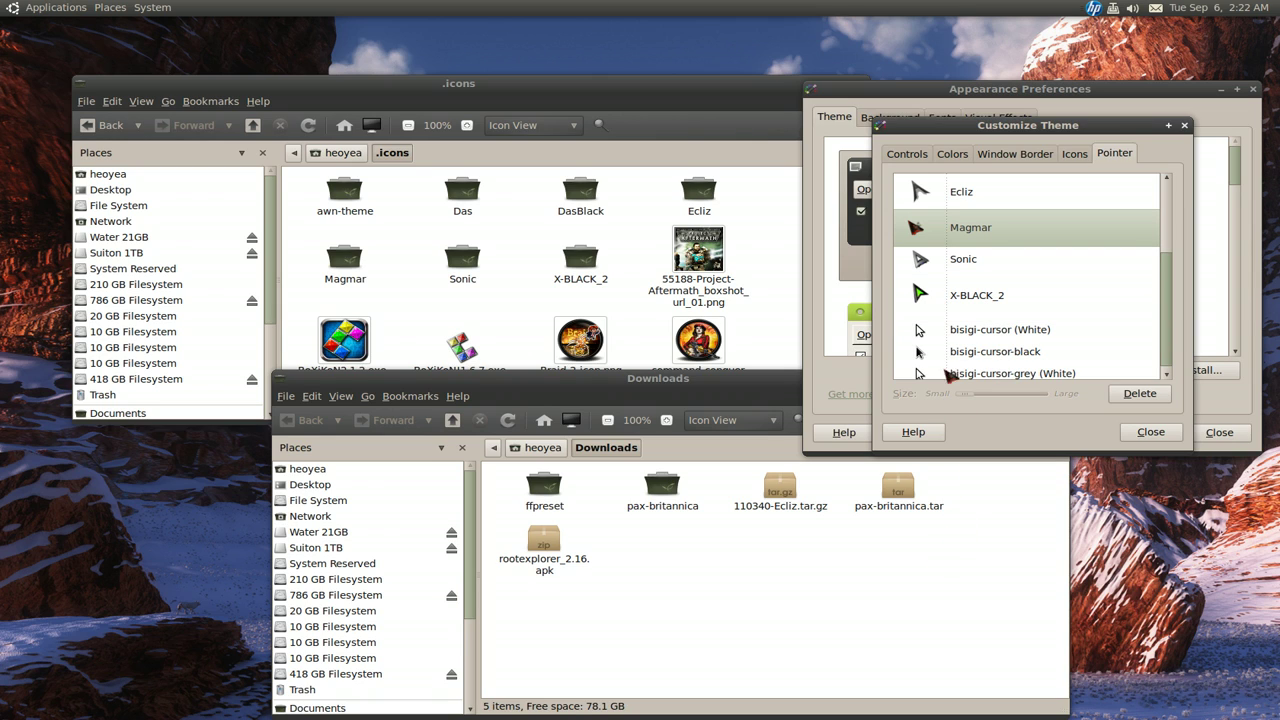
pyautogui.click(962, 302)
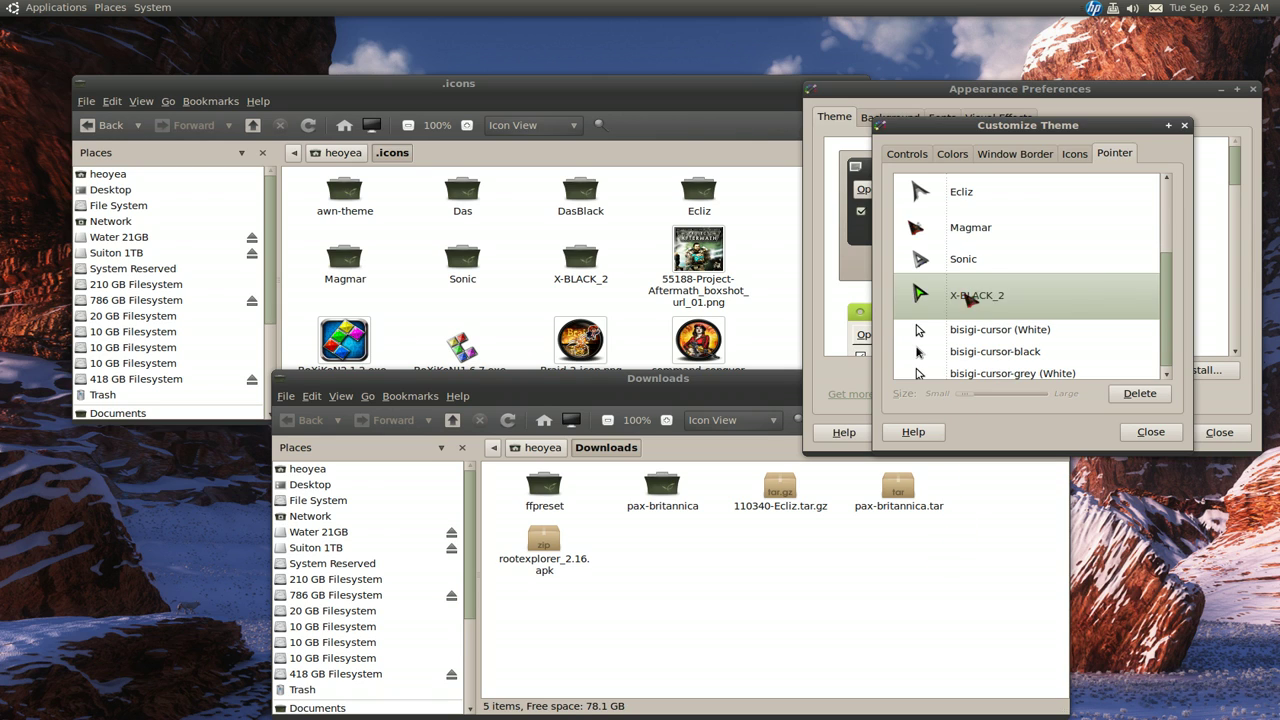
# Step: Close Customize Theme, Appearance Preferences and Downloads, and minimize the .icons window
pyautogui.click(1140, 437)
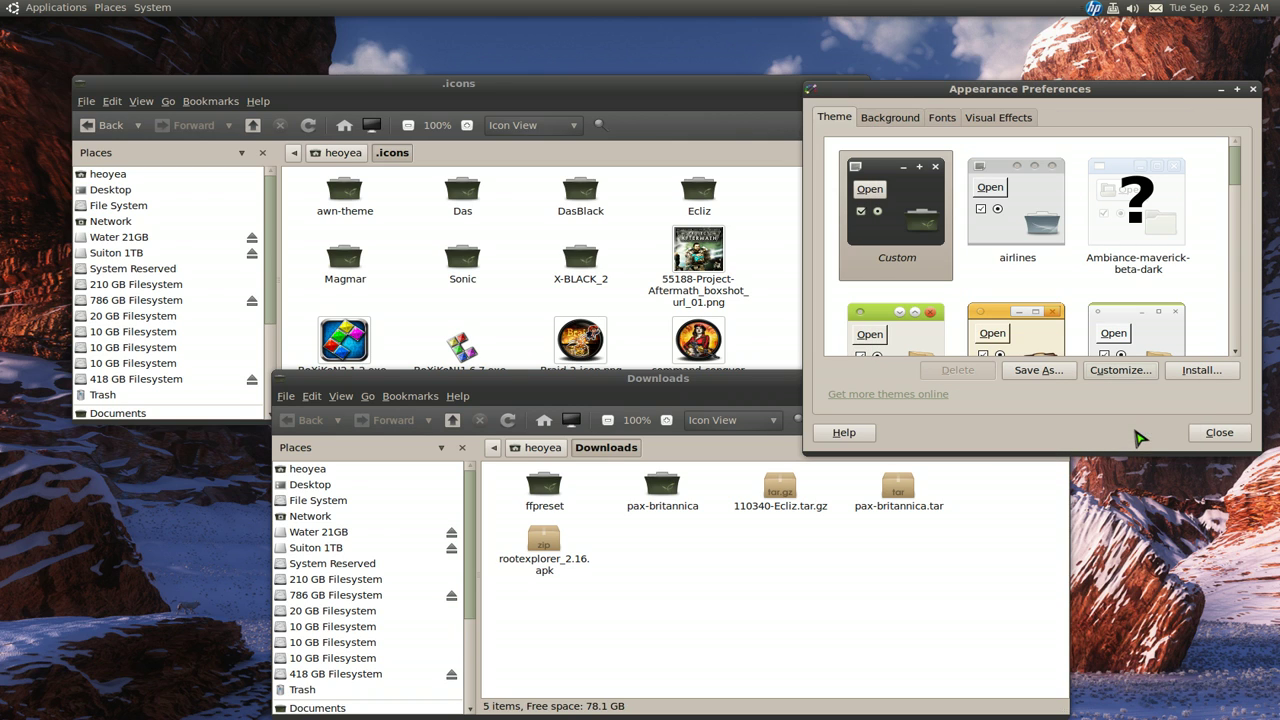
pyautogui.click(1215, 432)
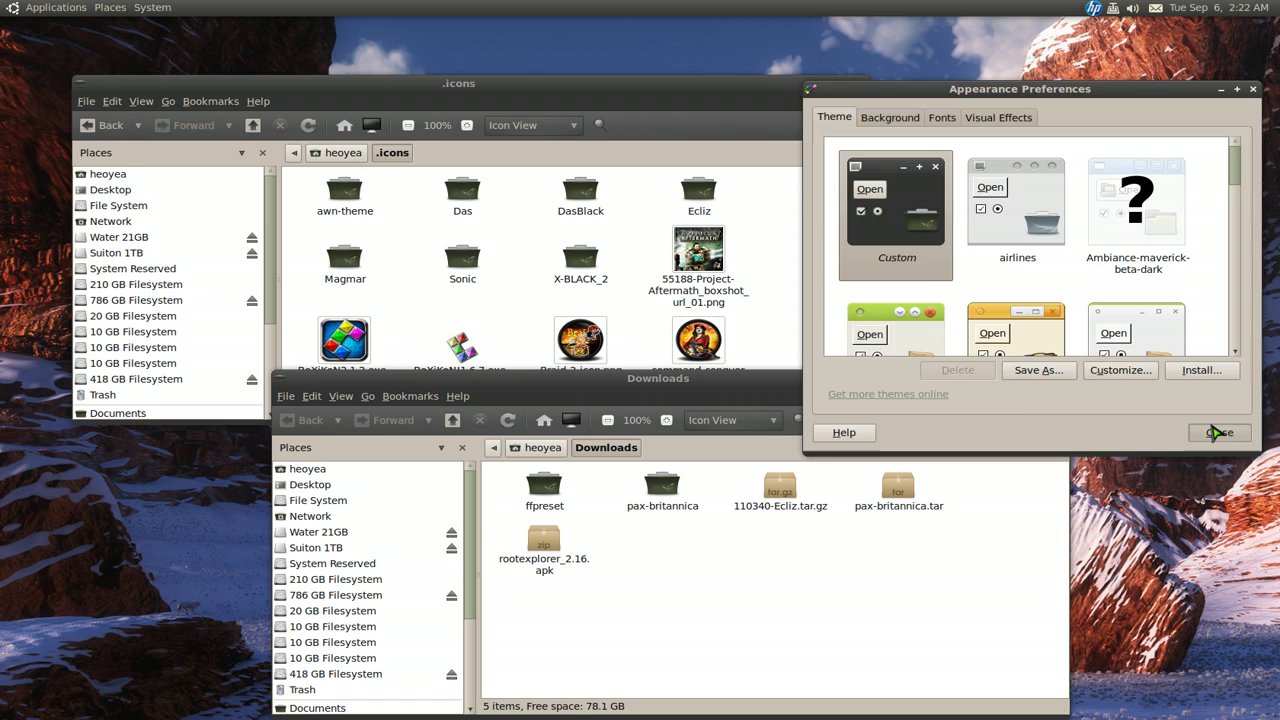
pyautogui.click(1061, 379)
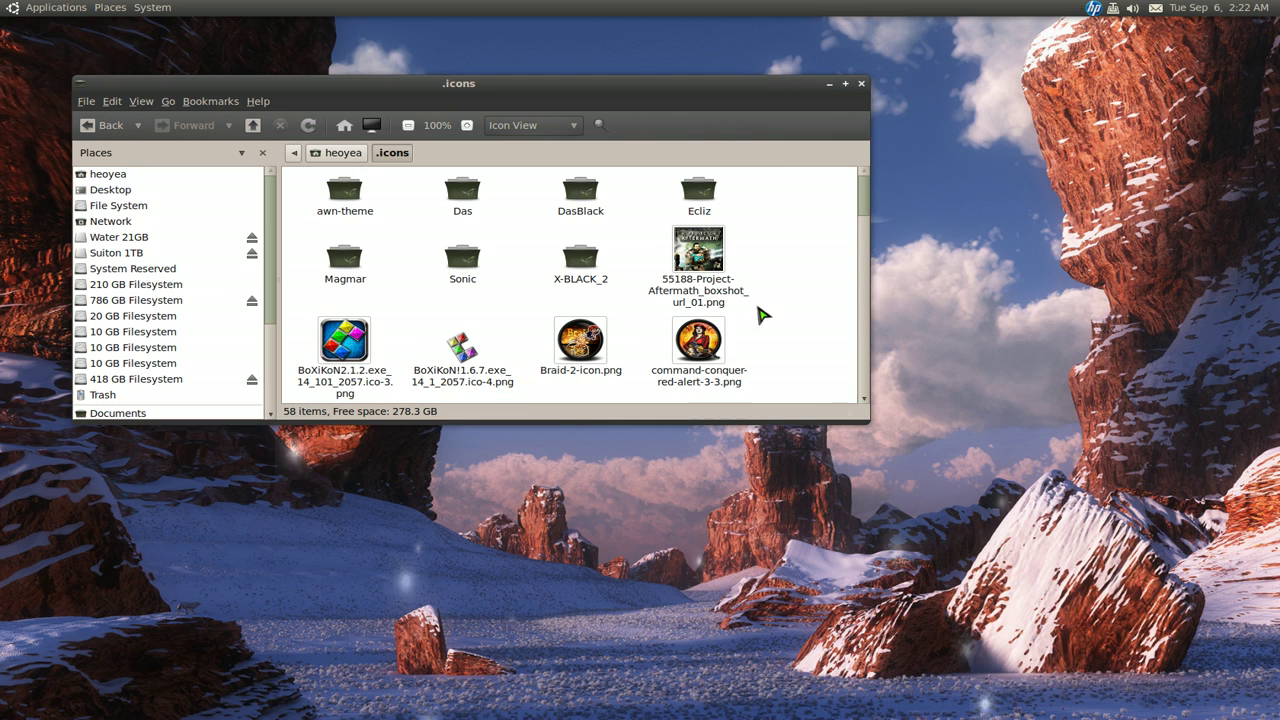
pyautogui.click(830, 85)
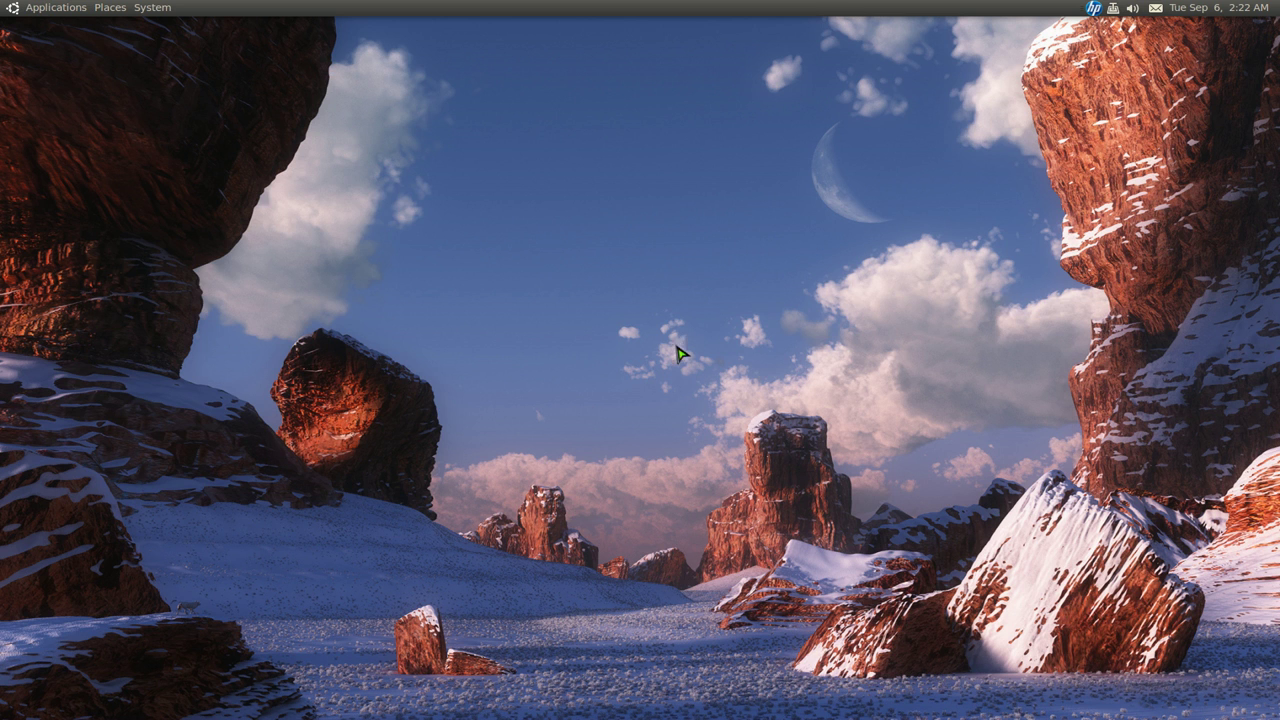